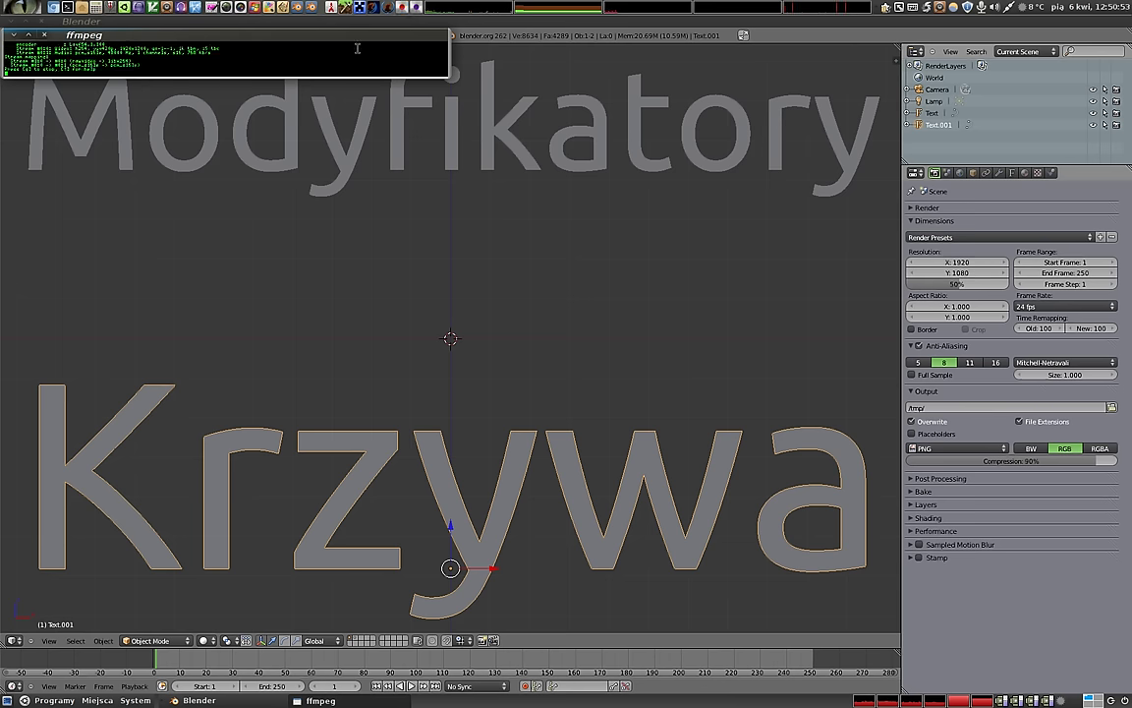
Step: Delete the Modyfikatory and Krzywa title texts with X > Delete, keeping only camera and lamp
click(13, 34)
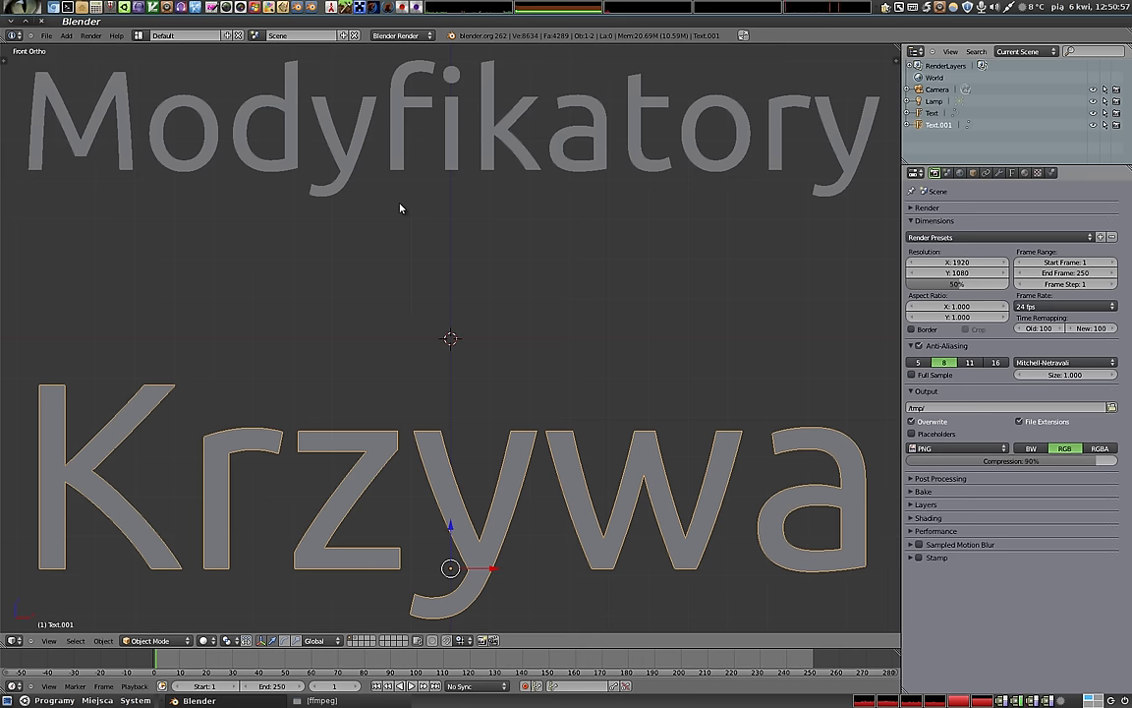
right_click(488, 157)
key(x)
click(462, 147)
right_click(496, 437)
key(x)
click(496, 439)
mouse_move(443, 335)
middle_down()
mouse_move(423, 396)
mouse_move(452, 408)
middle_up()
Step: Add a plane mesh to the scene
key(shift+a)
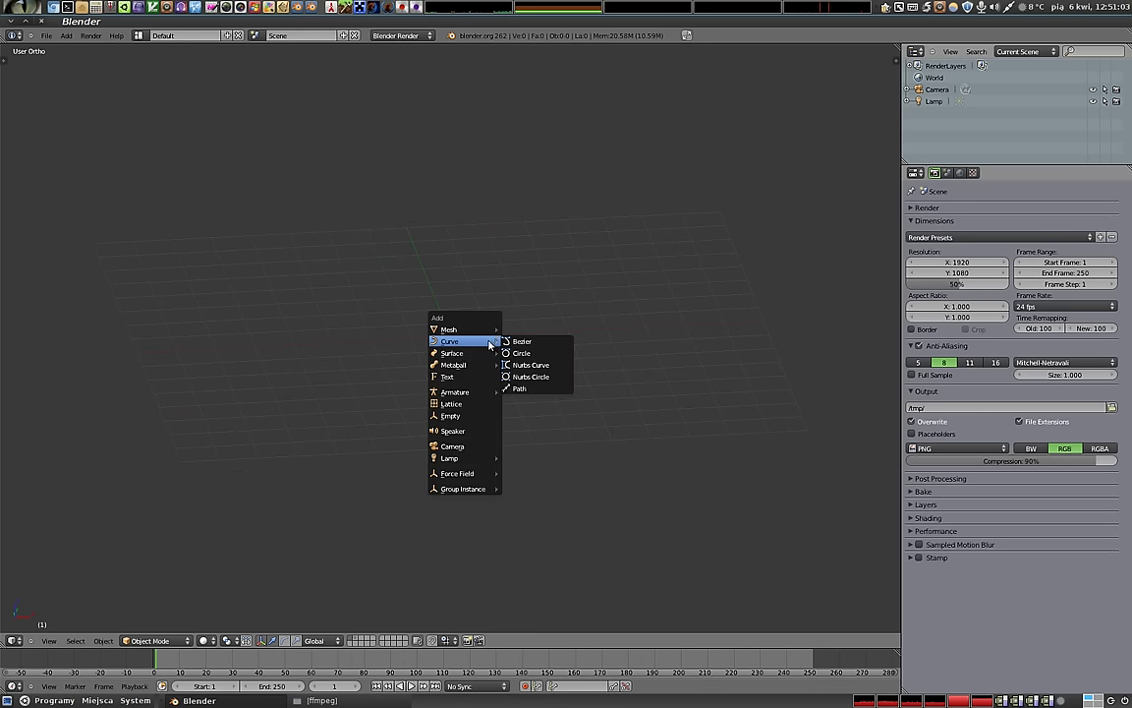
click(521, 327)
scroll(481, 343, up, 5)
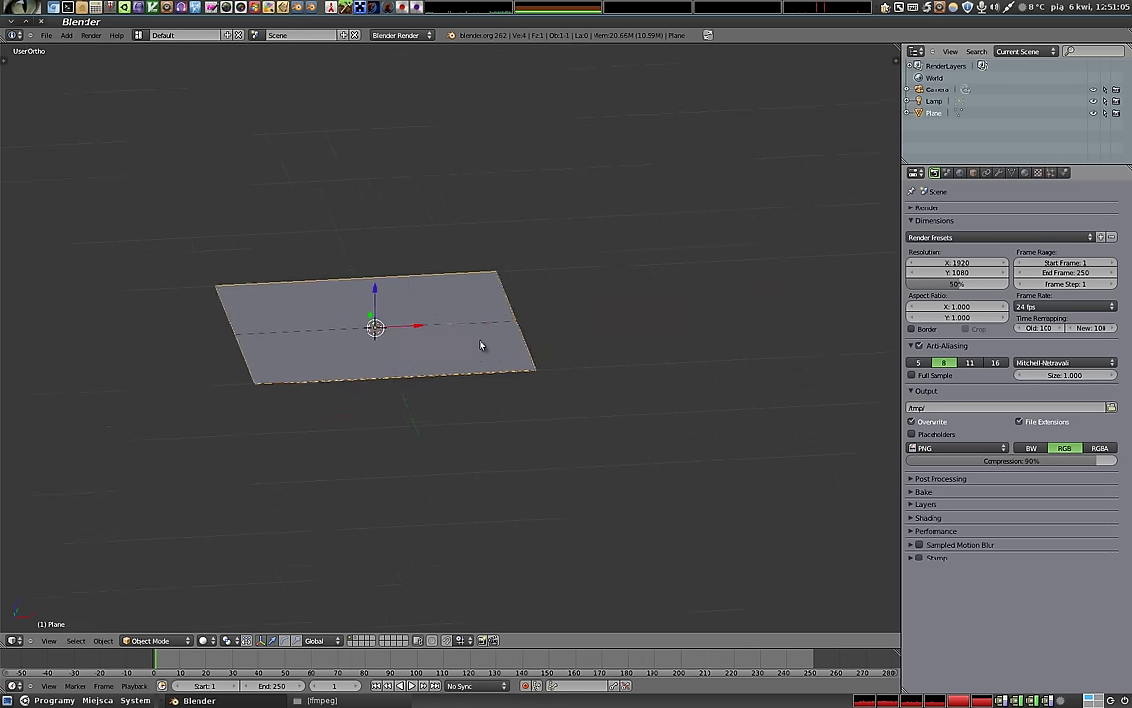
scroll(486, 365, up, 2)
Step: Subdivide the plane in Edit Mode into 1024 faces and return to Object Mode
key(Tab)
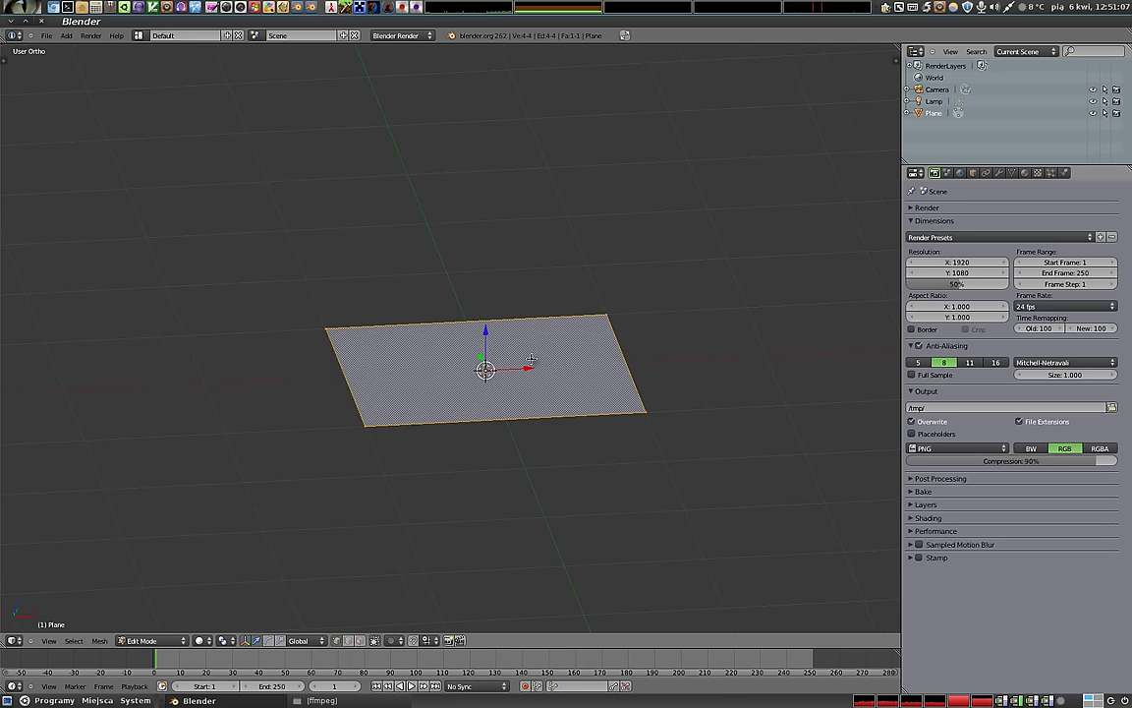
key(w)
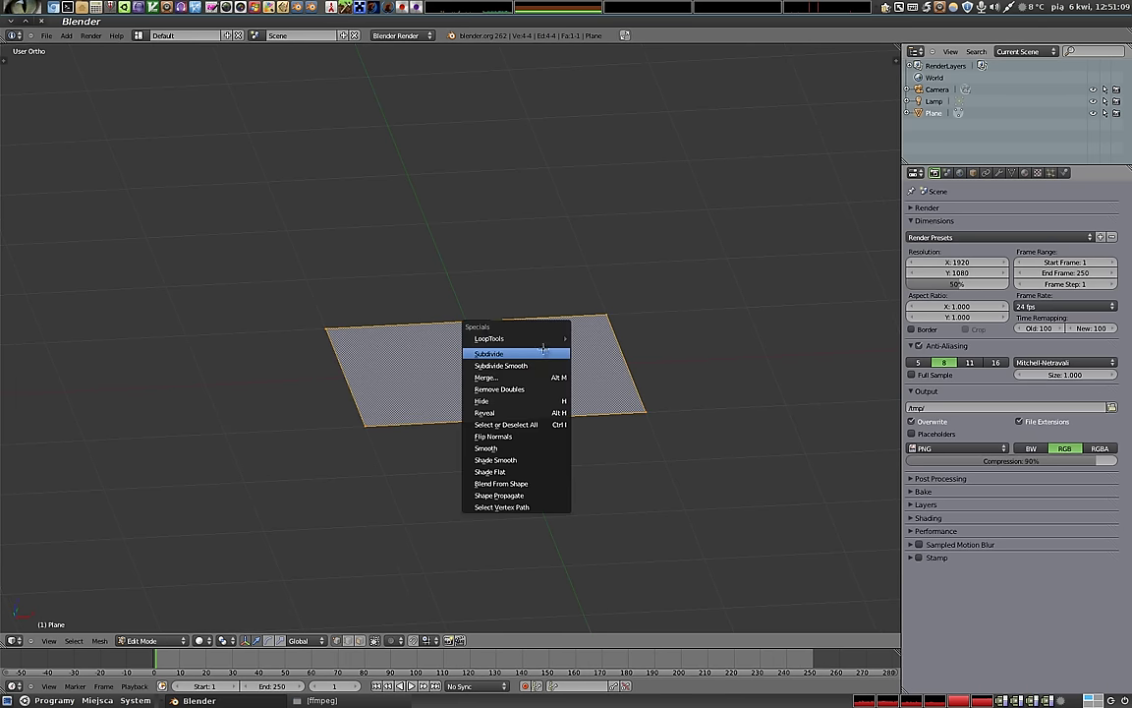
click(543, 352)
key(Tab)
Step: Switch the viewport to top orthographic wireframe view
mouse_move(503, 387)
middle_down()
mouse_move(354, 386)
mouse_move(449, 496)
middle_up()
key(KP_1)
key(KP_7)
key(z)
key(shift+a)
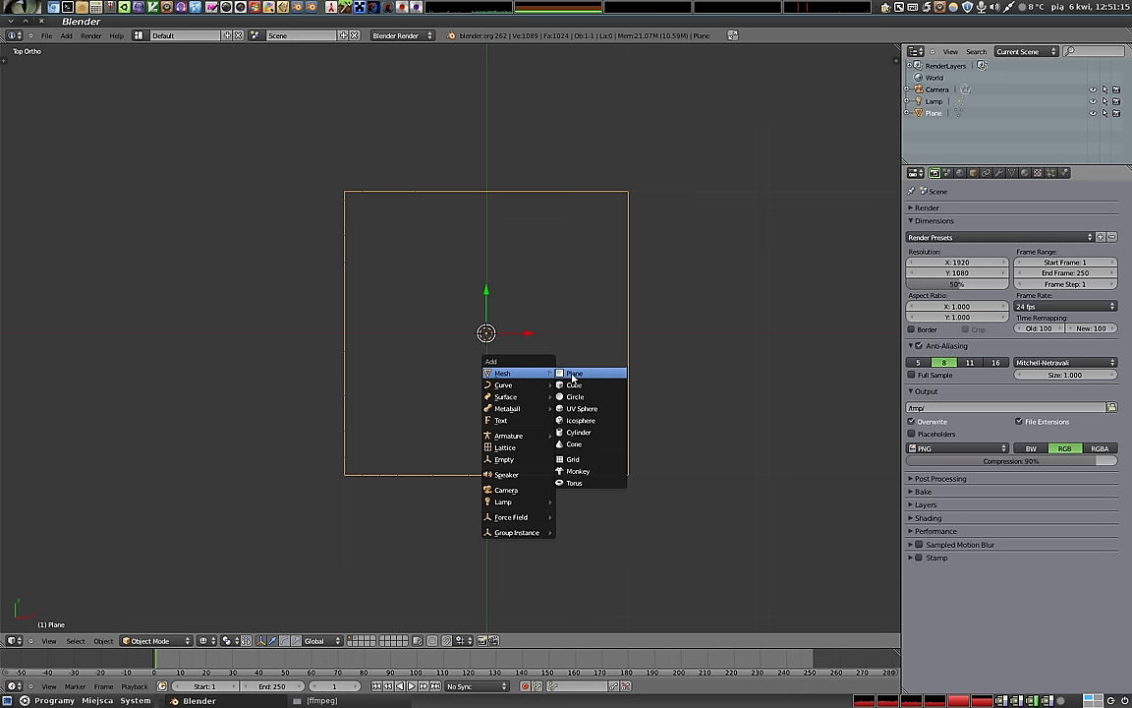
mouse_move(513, 384)
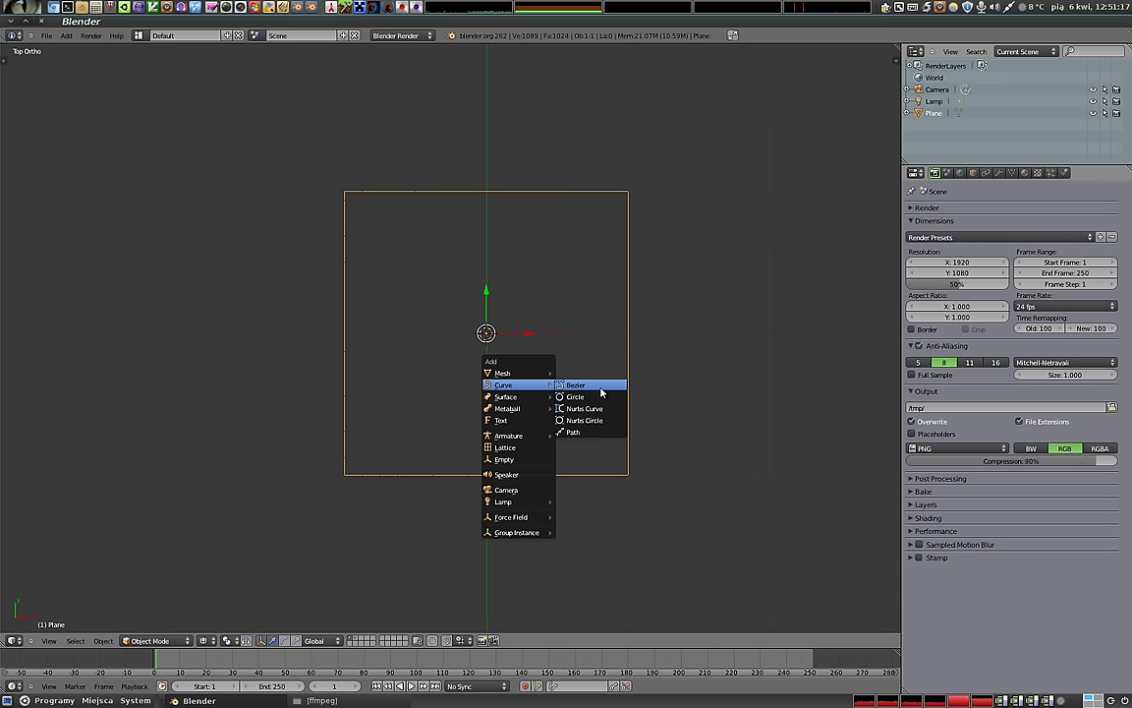
Step: Add a NurbsPath curve across the plane, then reselect the plane
click(593, 435)
mouse_move(399, 417)
middle_down()
mouse_move(488, 354)
mouse_move(443, 358)
middle_up()
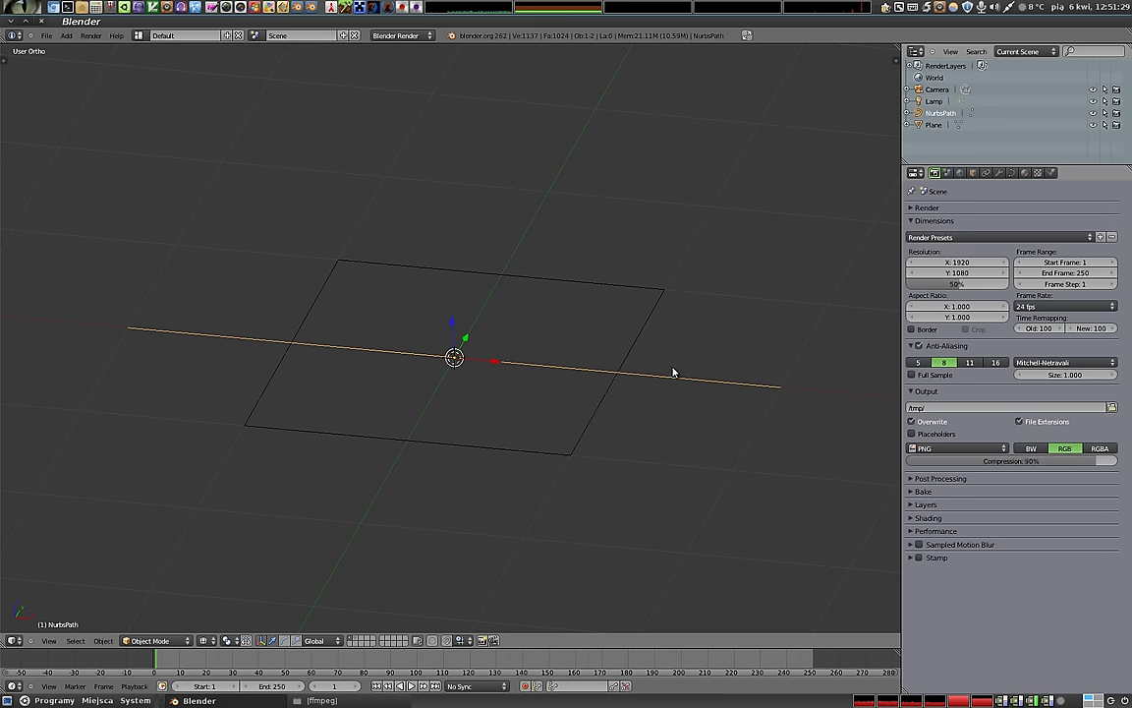
right_click(622, 369)
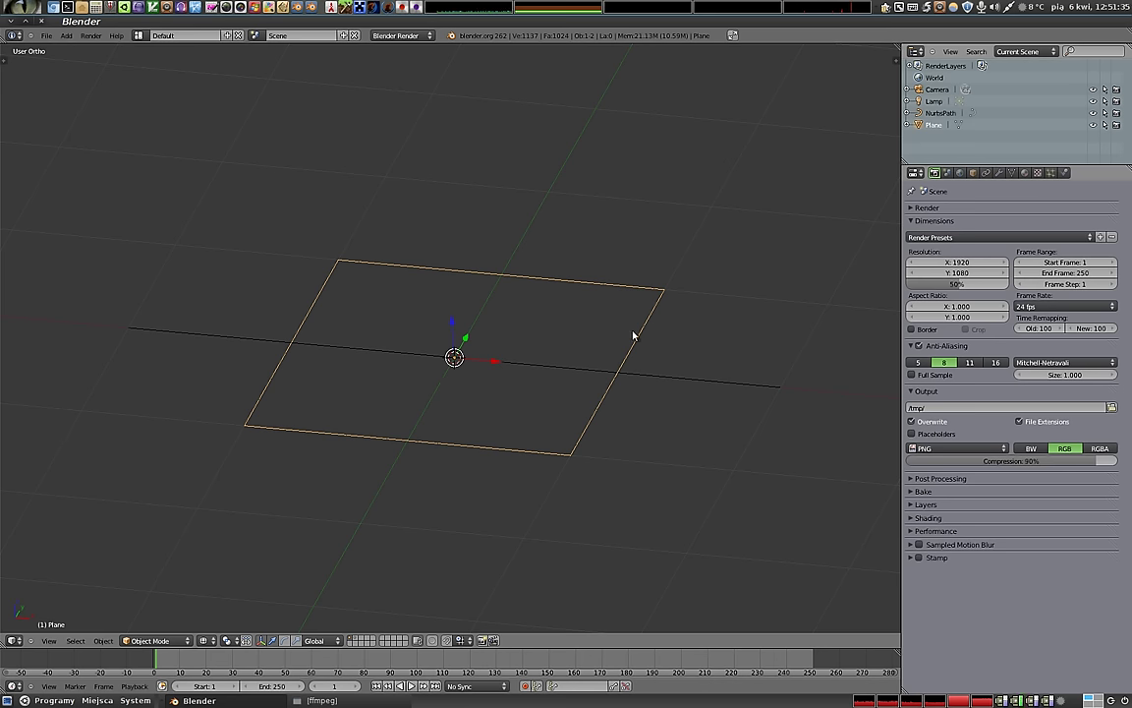
Step: Add a Curve modifier to the plane with NurbsPath as its target object
click(998, 172)
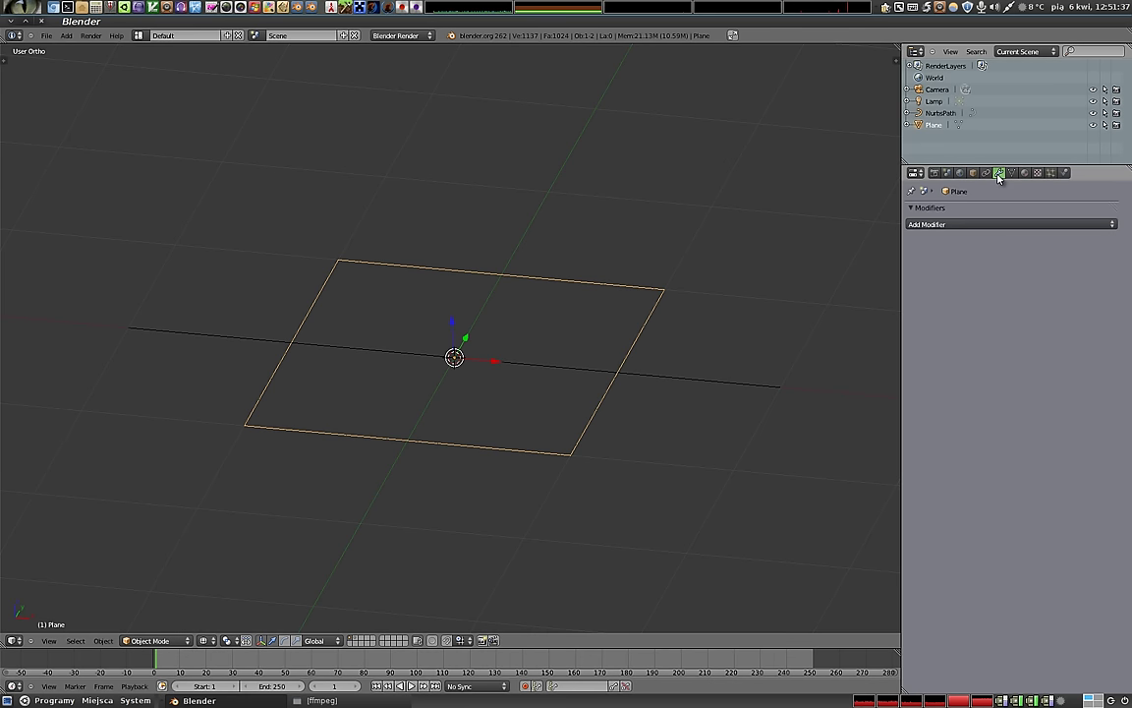
click(1005, 225)
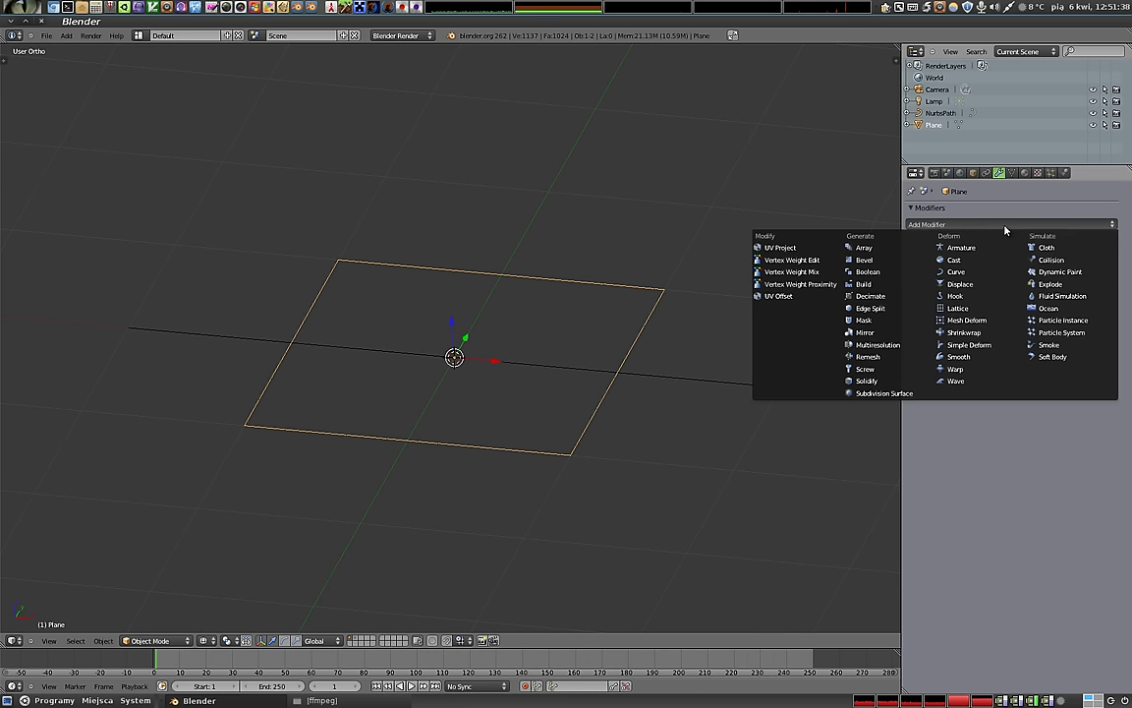
click(957, 273)
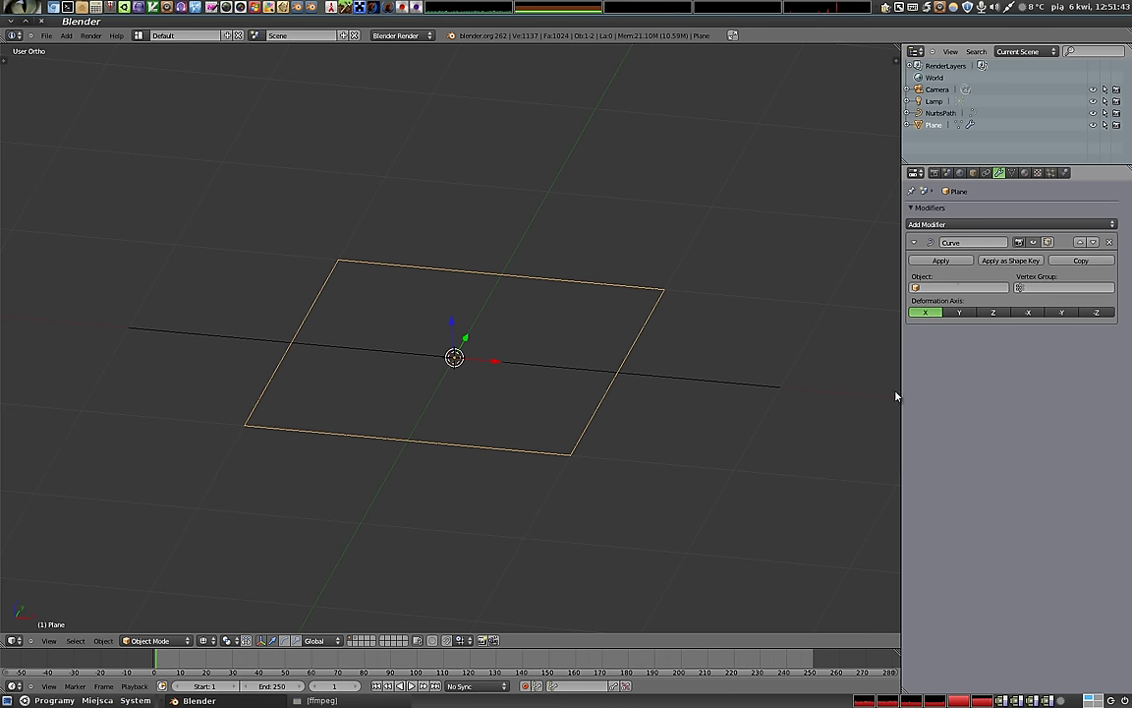
right_drag(537, 359, 385, 357)
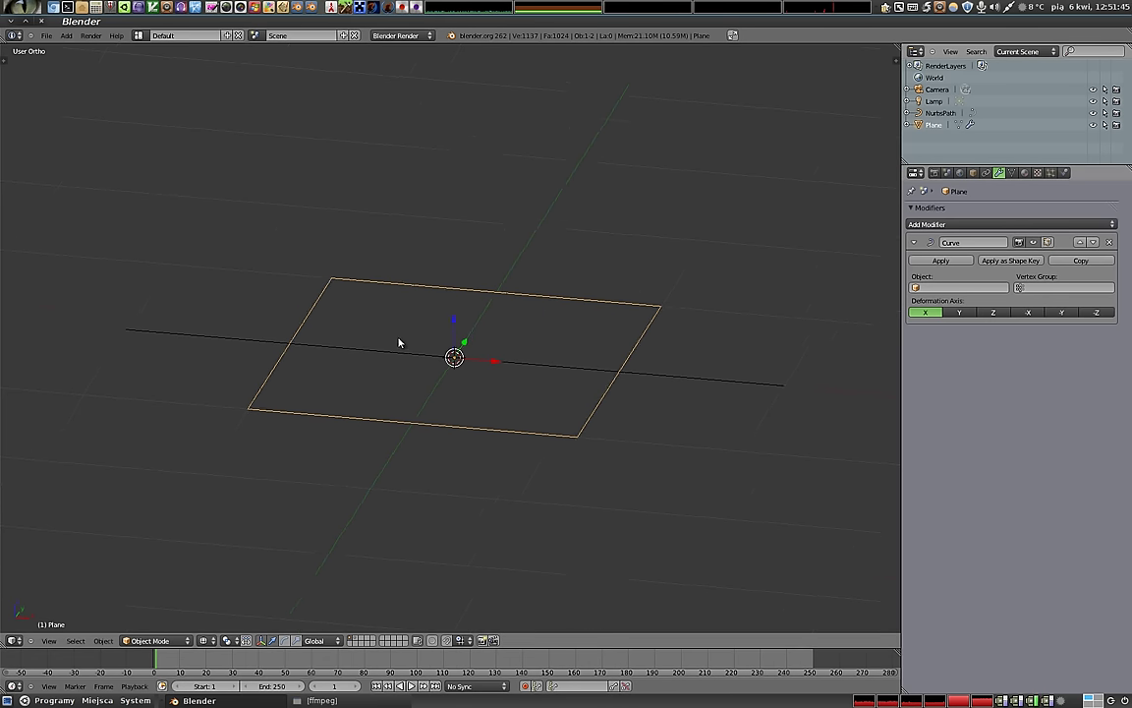
right_click(495, 365)
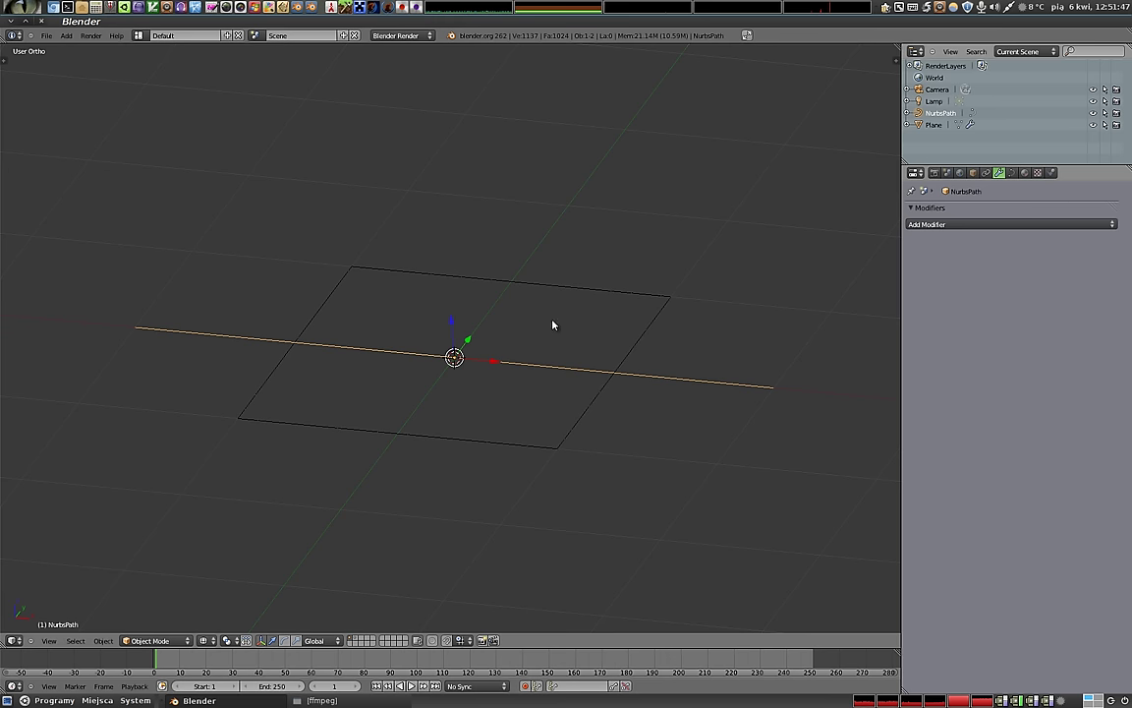
right_click(634, 363)
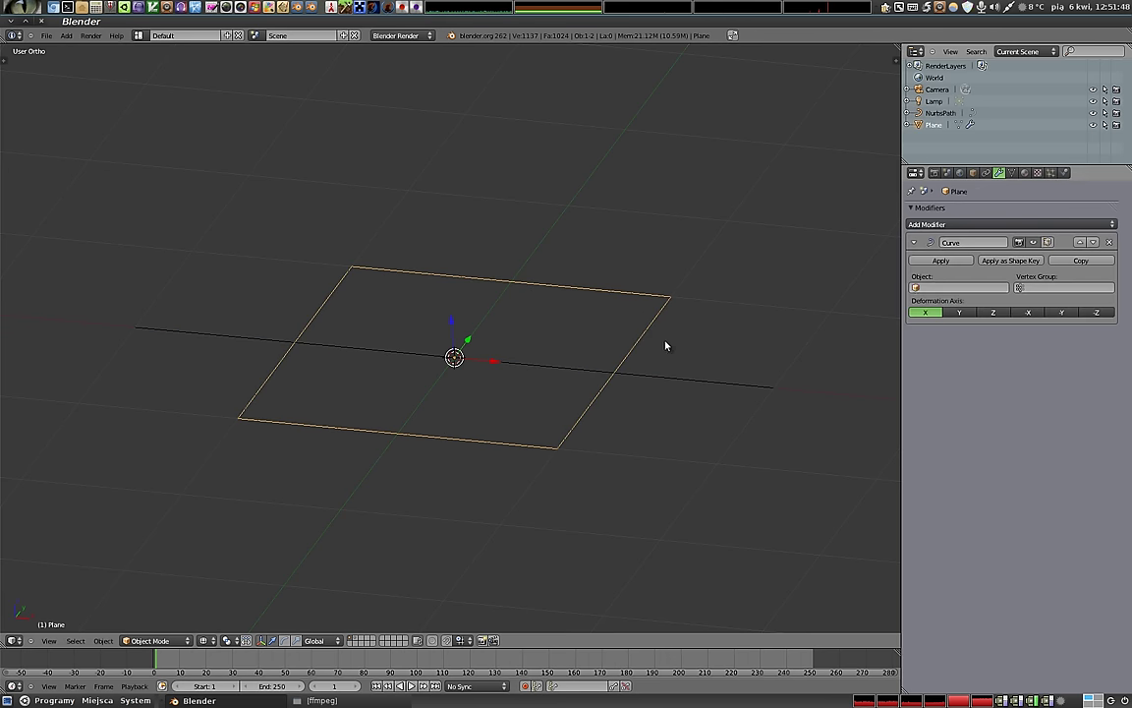
click(919, 288)
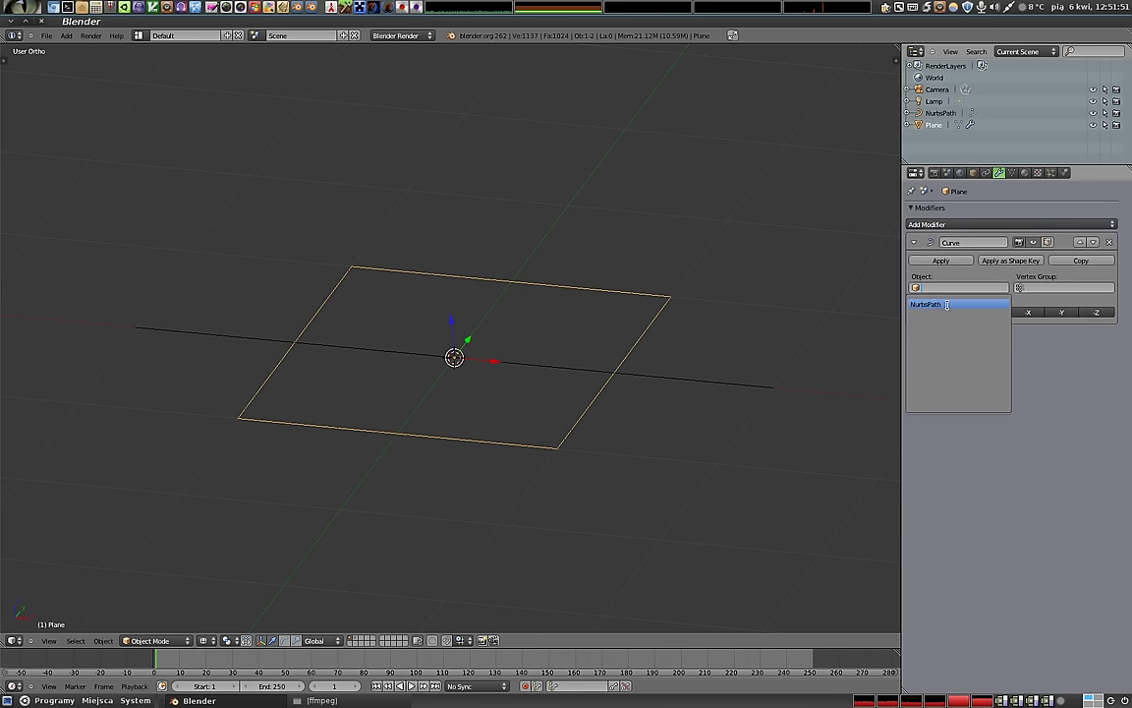
click(951, 304)
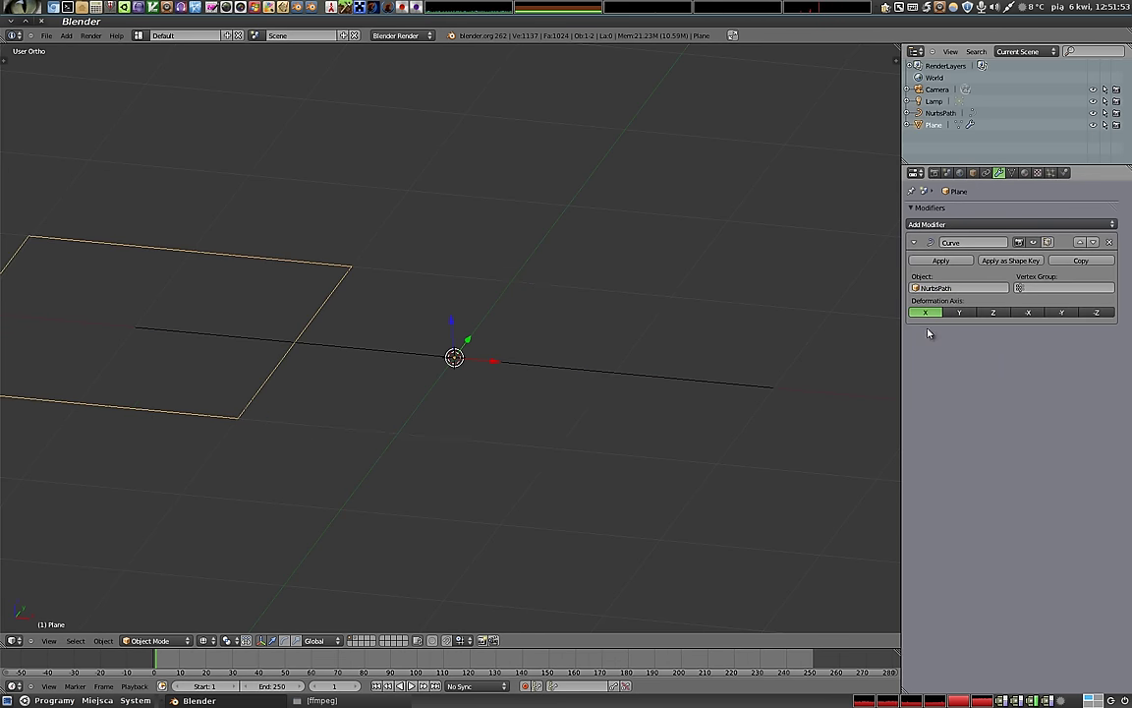
Step: Frame the plane and curve, then switch viewport shading to Solid
scroll(471, 339, down, 2)
shift+middle_drag(421, 351, 493, 319)
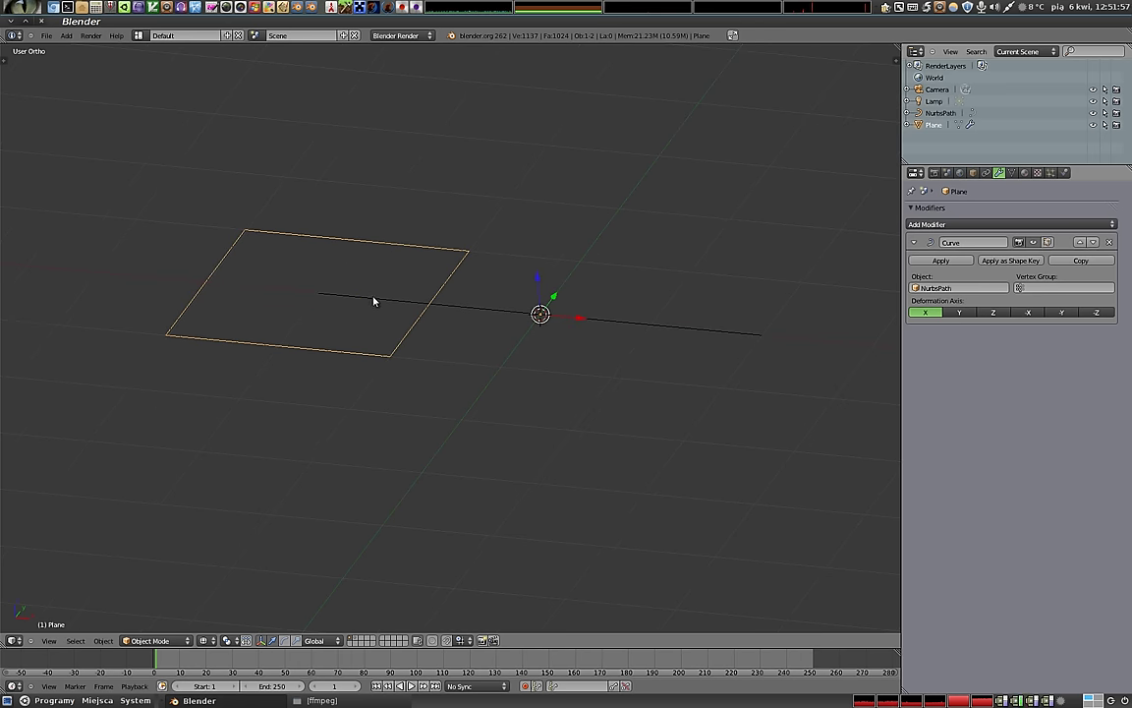
key(z)
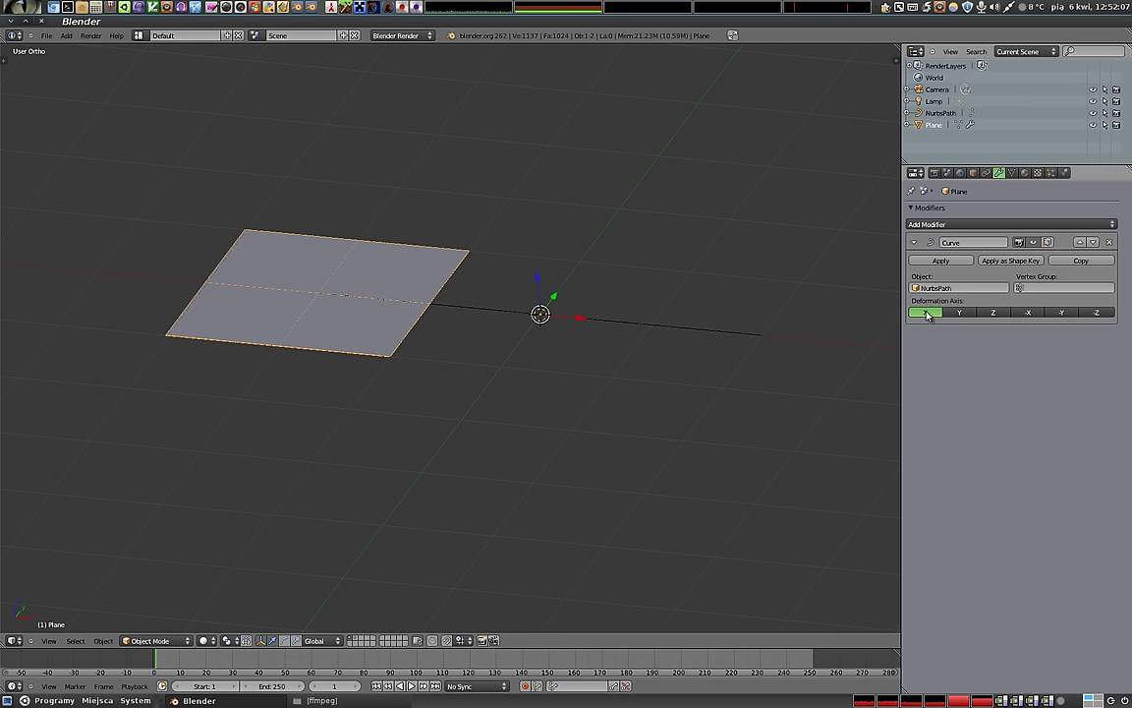
Step: Enter Edit Mode on NurbsPath and test moving control points along Y and Z, cancelling each
right_click(591, 324)
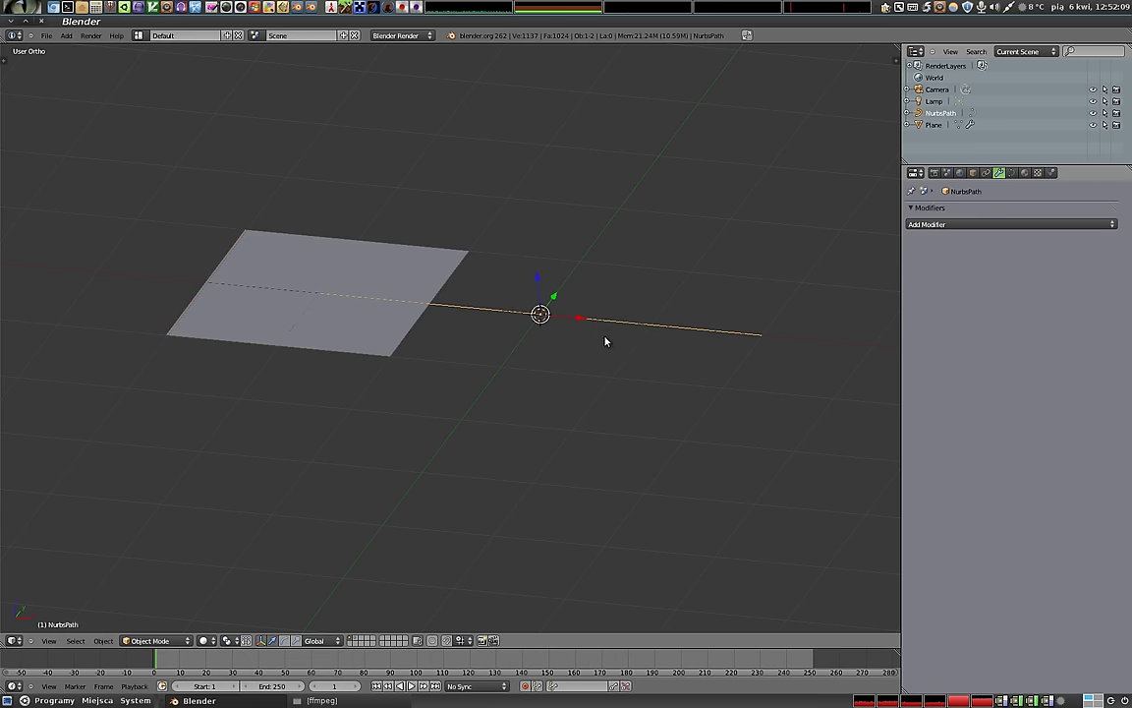
key(Tab)
key(a)
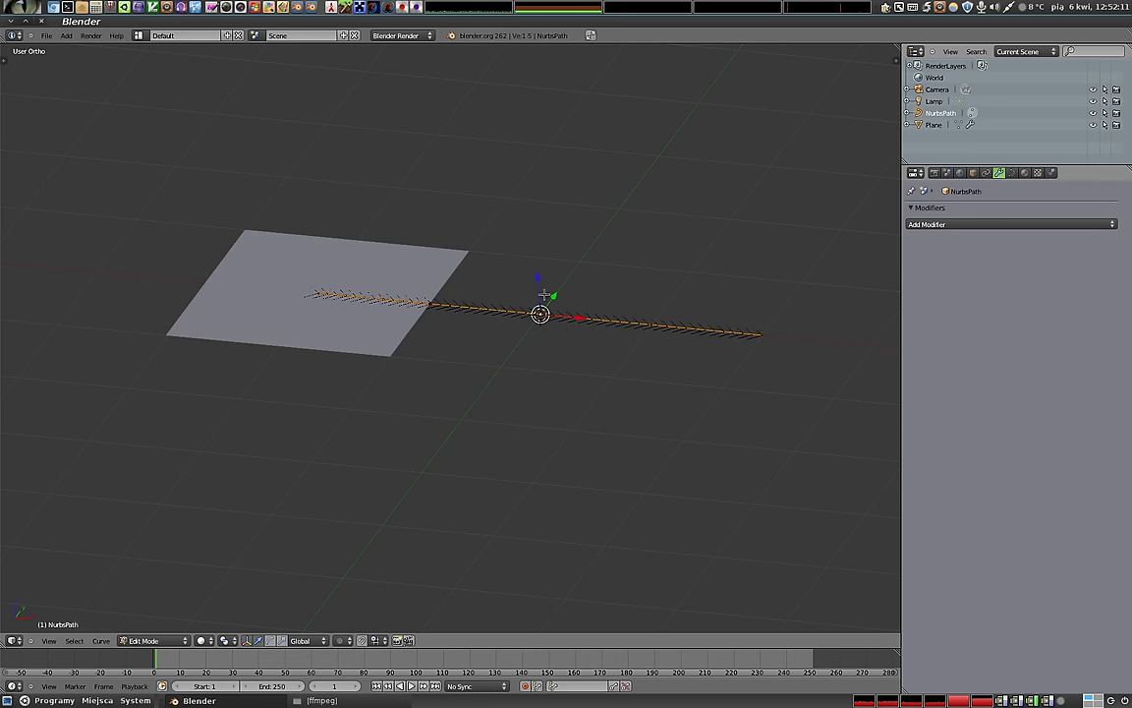
key(g)
key(y)
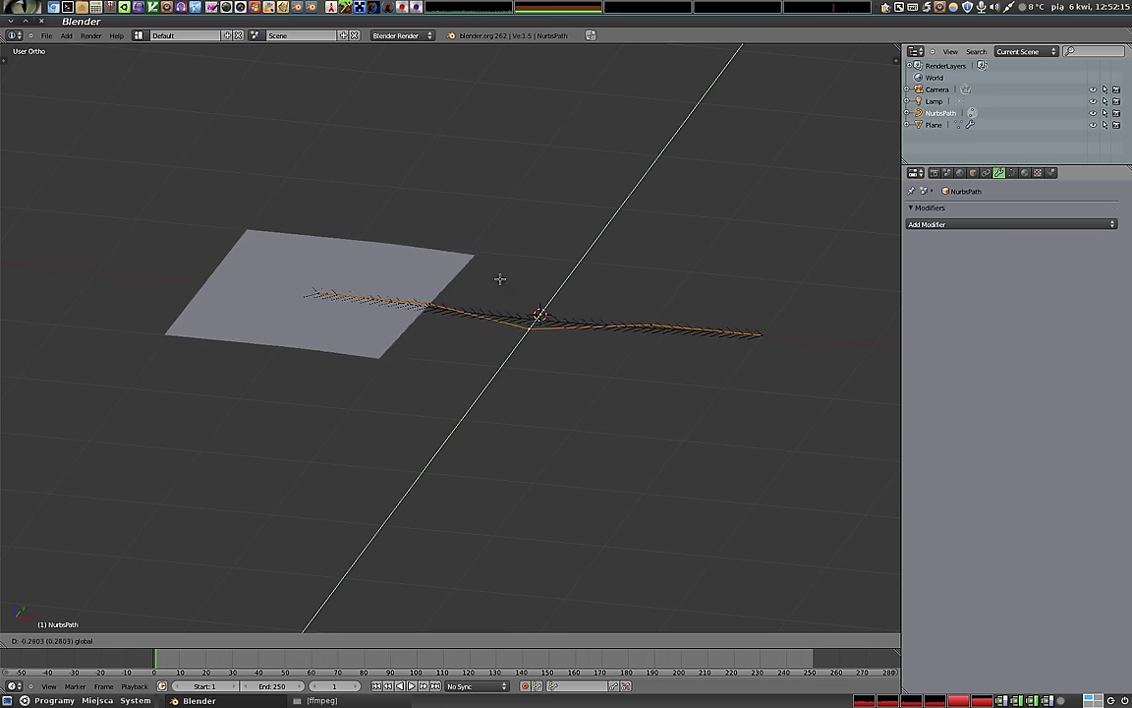
key(Escape)
key(g)
key(z)
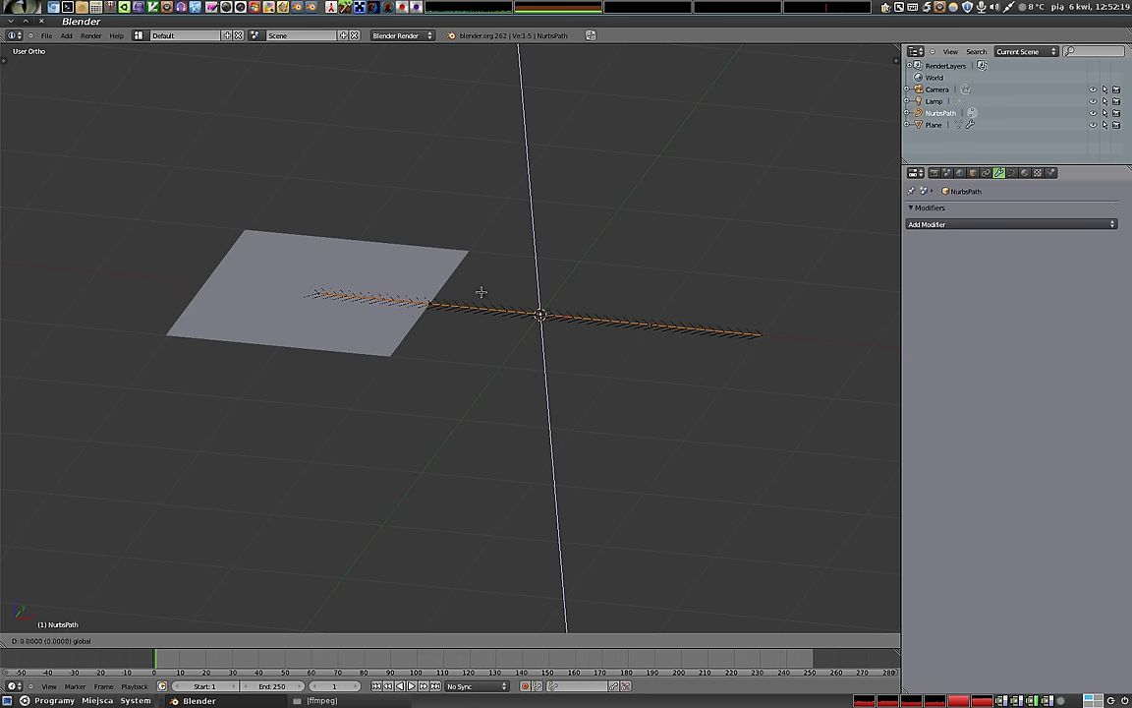
key(Escape)
key(g)
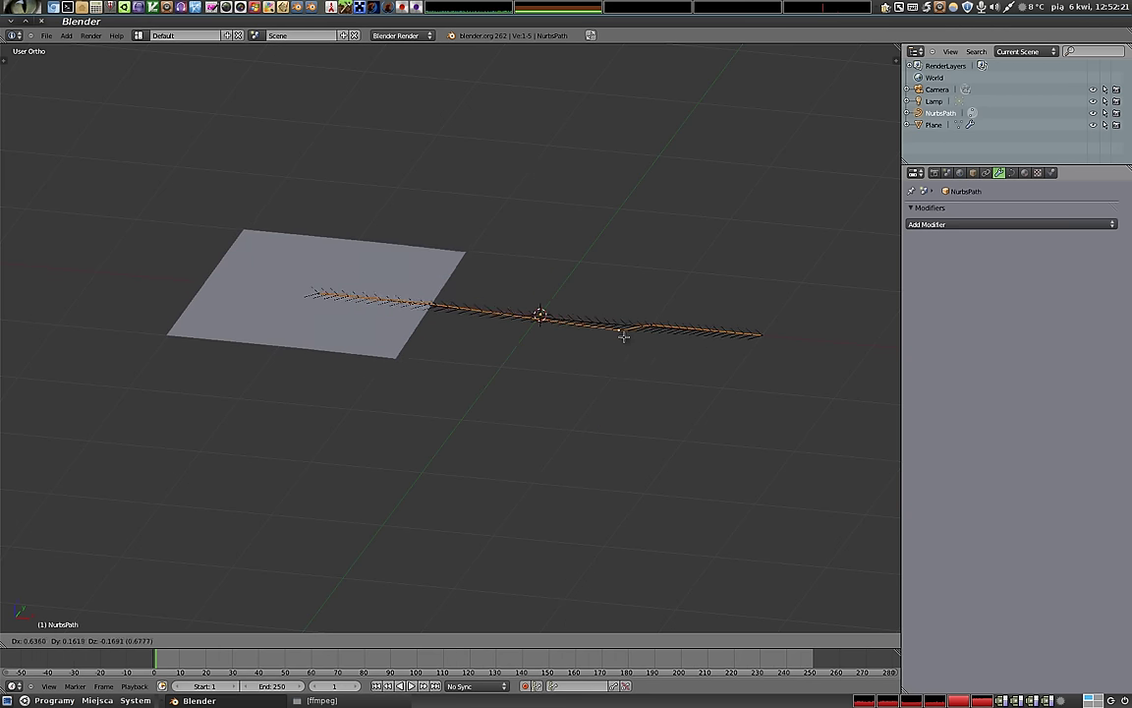
key(Escape)
Step: From top view, drag the path's control points to bend and warp the plane
mouse_move(531, 357)
middle_down()
mouse_move(518, 452)
mouse_move(424, 230)
mouse_move(375, 231)
middle_up()
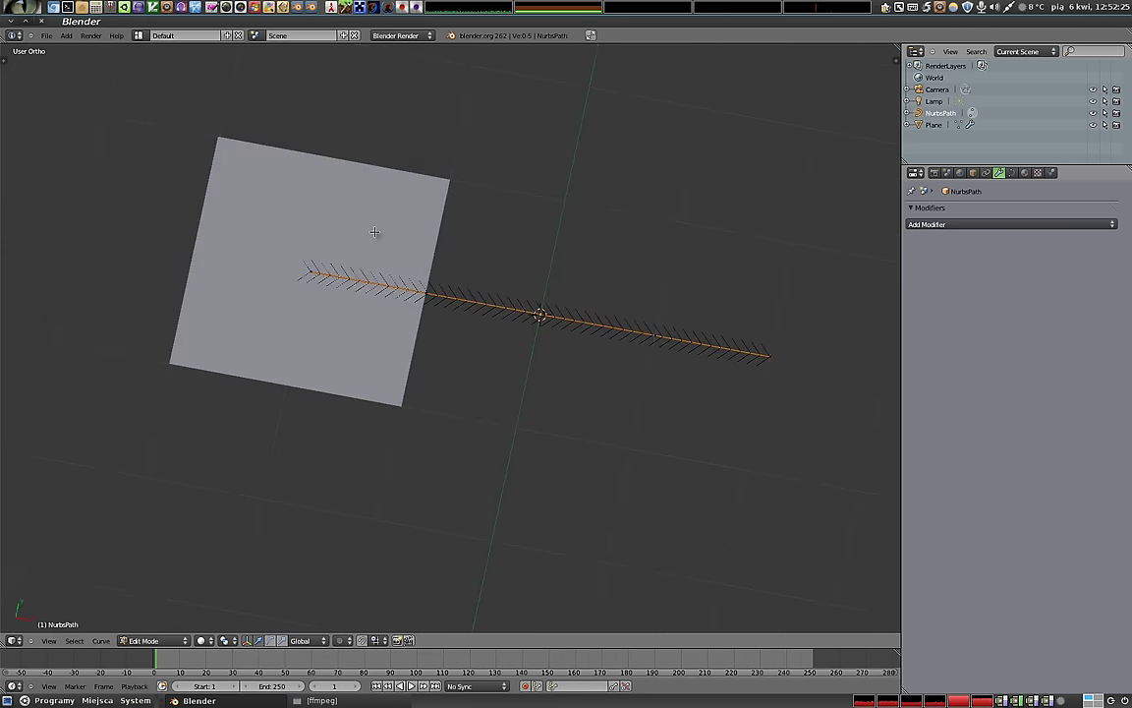
key(KP_7)
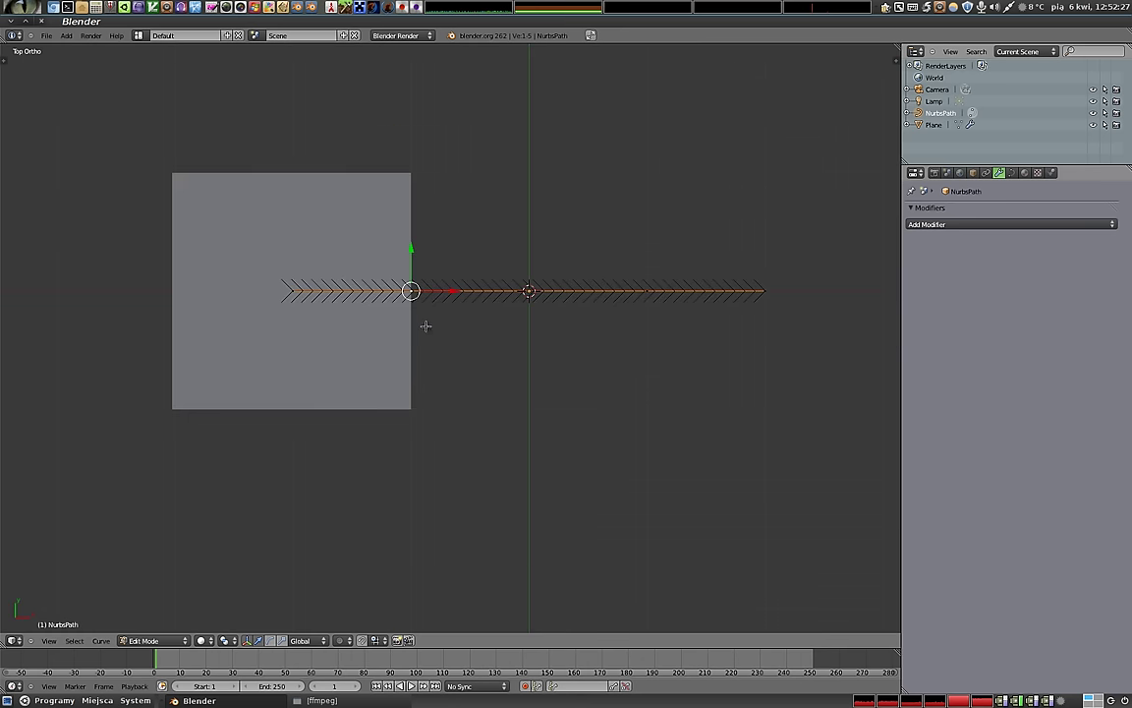
key(g)
click(442, 217)
mouse_move(529, 292)
right_down()
mouse_move(532, 521)
mouse_move(186, 467)
right_up()
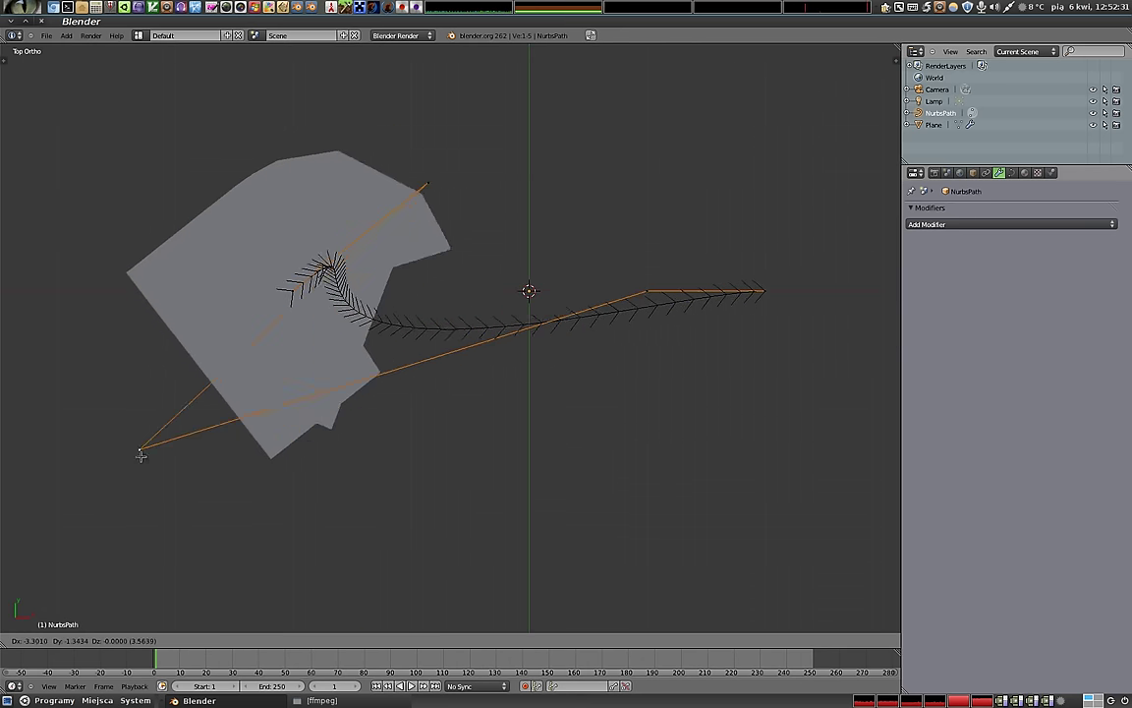
mouse_move(187, 468)
right_down()
mouse_move(834, 310)
mouse_move(776, 503)
right_up()
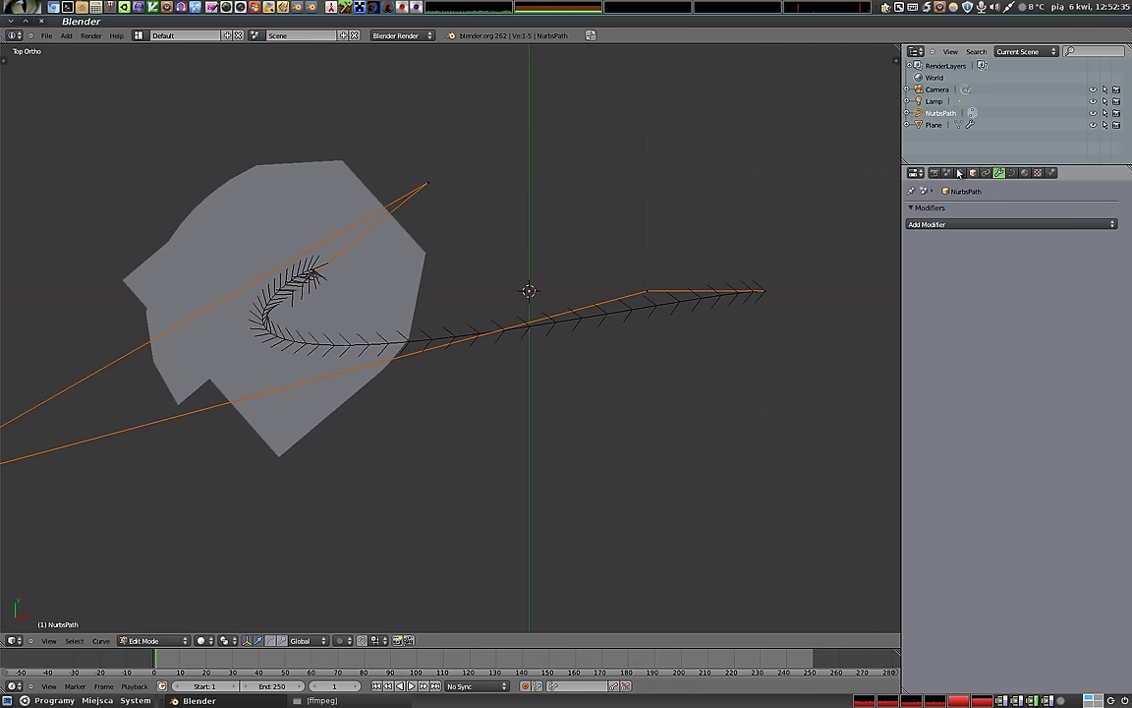
Step: Leave Edit Mode and orbit and zoom around the plane
mouse_move(564, 378)
middle_down()
mouse_move(315, 380)
mouse_move(379, 409)
mouse_move(255, 421)
middle_up()
key(z)
key(z)
key(Tab)
scroll(256, 422, up, 3)
mouse_move(366, 468)
middle_down()
mouse_move(496, 339)
mouse_move(420, 326)
mouse_move(715, 425)
mouse_move(736, 406)
middle_up()
scroll(526, 397, down, 3)
scroll(538, 363, down, 2)
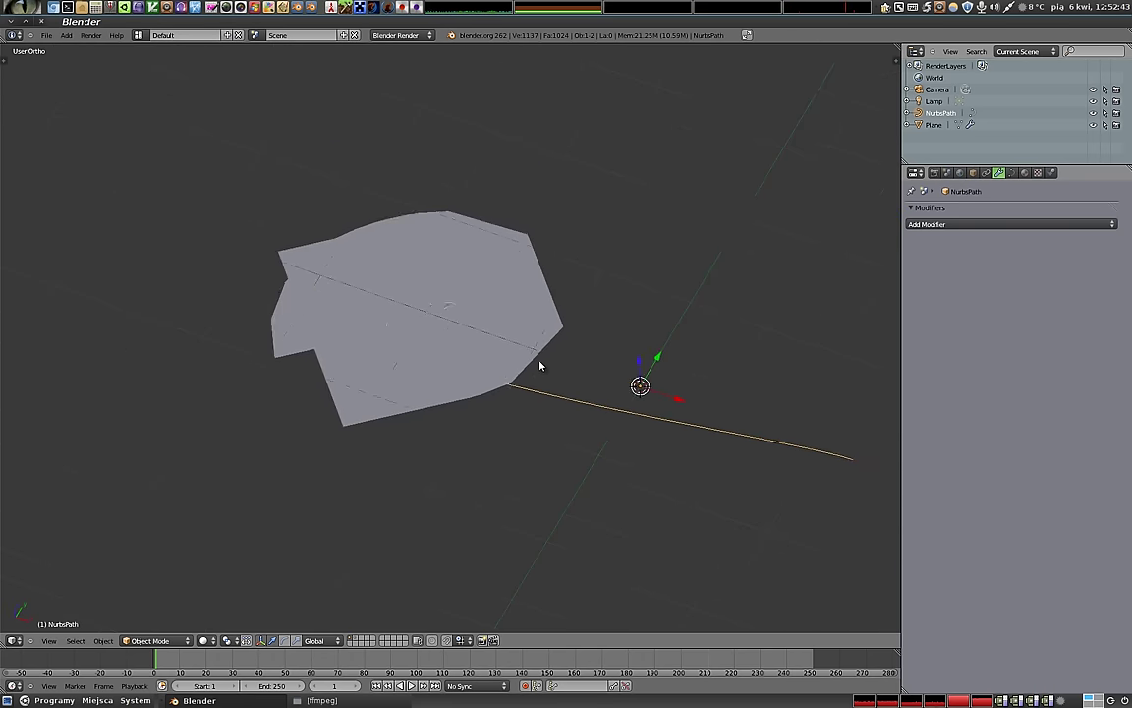
scroll(545, 362, down, 2)
mouse_move(571, 387)
middle_down()
mouse_move(568, 397)
mouse_move(650, 434)
mouse_move(601, 404)
mouse_move(498, 292)
middle_up()
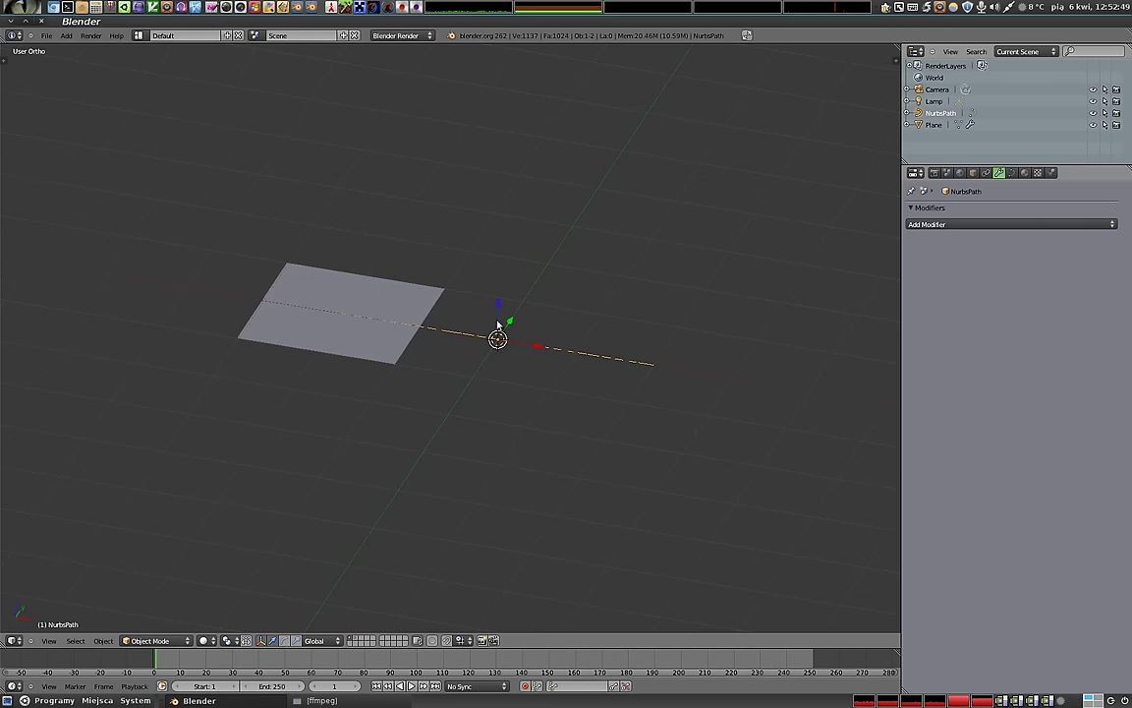
Step: Raise the NurbsPath's middle control point into a hump
key(Tab)
key(a)
mouse_move(497, 307)
mouse_down()
mouse_move(466, 116)
mouse_move(470, 139)
mouse_up()
mouse_move(468, 328)
middle_down()
mouse_move(558, 267)
mouse_move(522, 273)
middle_up()
key(Tab)
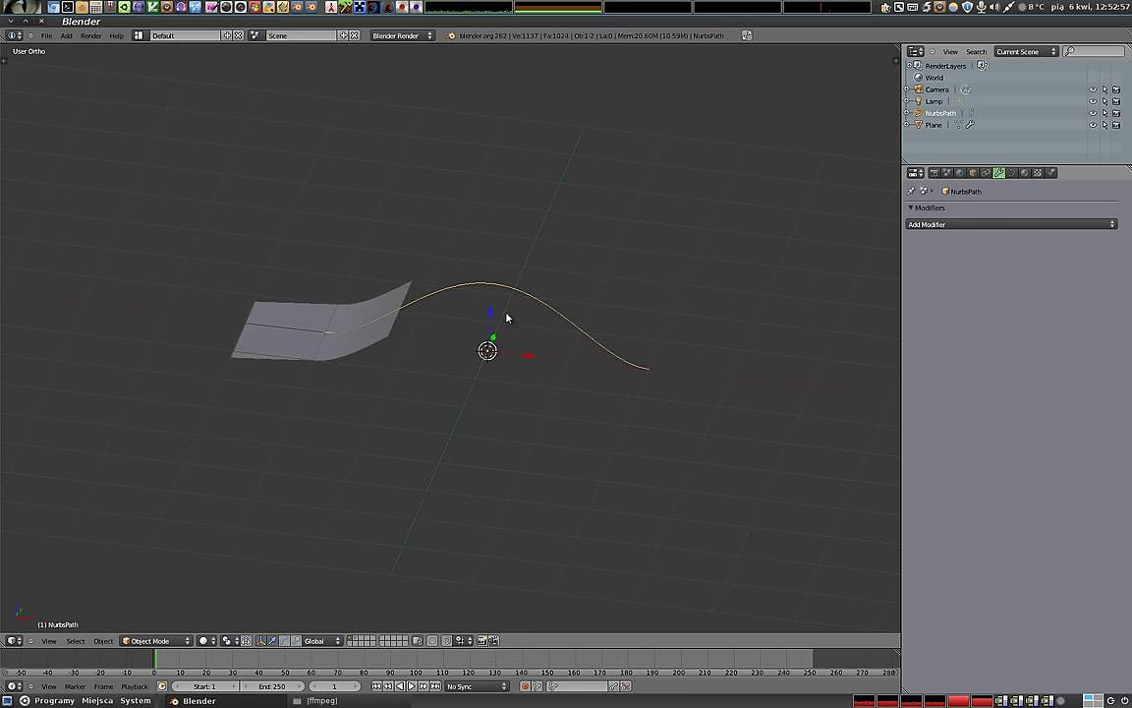
Step: Slide the whole NurbsPath along the X axis
key(g)
key(x)
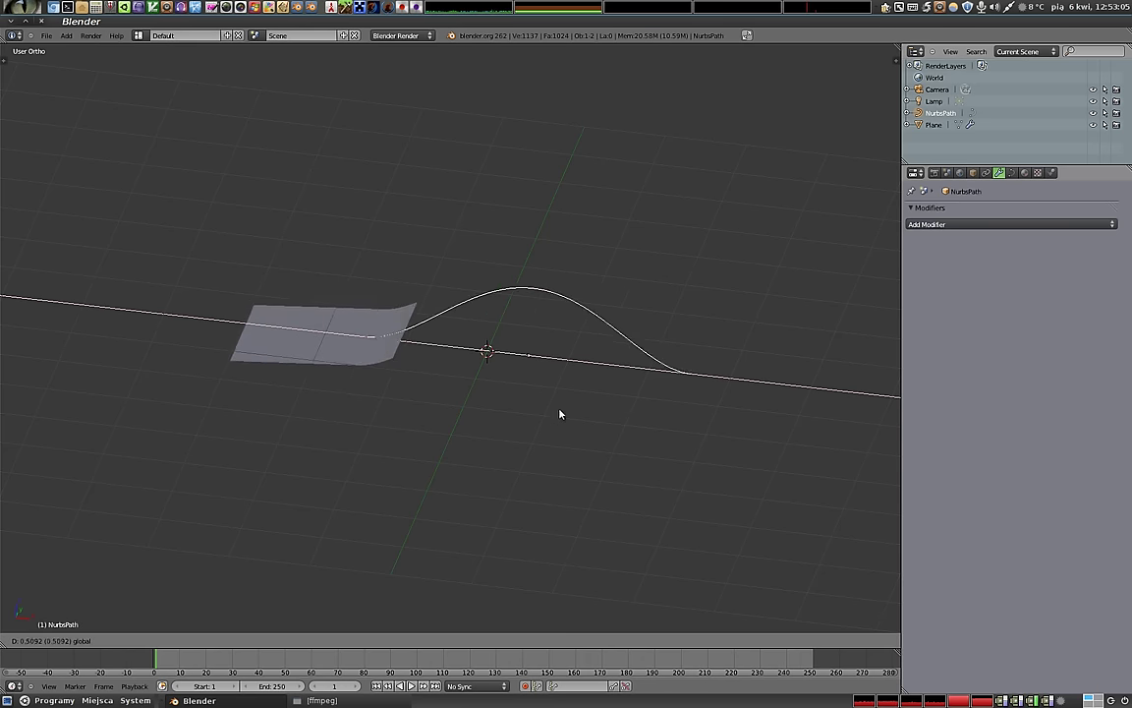
click(522, 408)
middle_drag(526, 410, 538, 437)
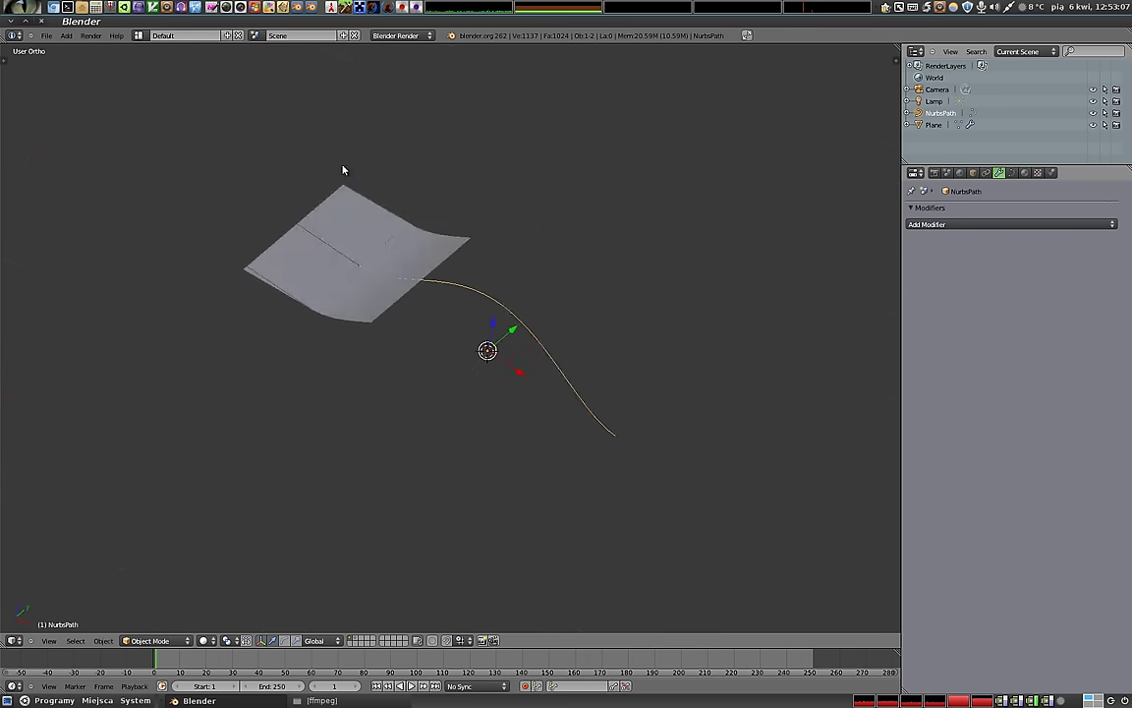
middle_drag(344, 169, 290, 235)
Step: Rotate the path freely, then about global X, and reselect the plane
key(r)
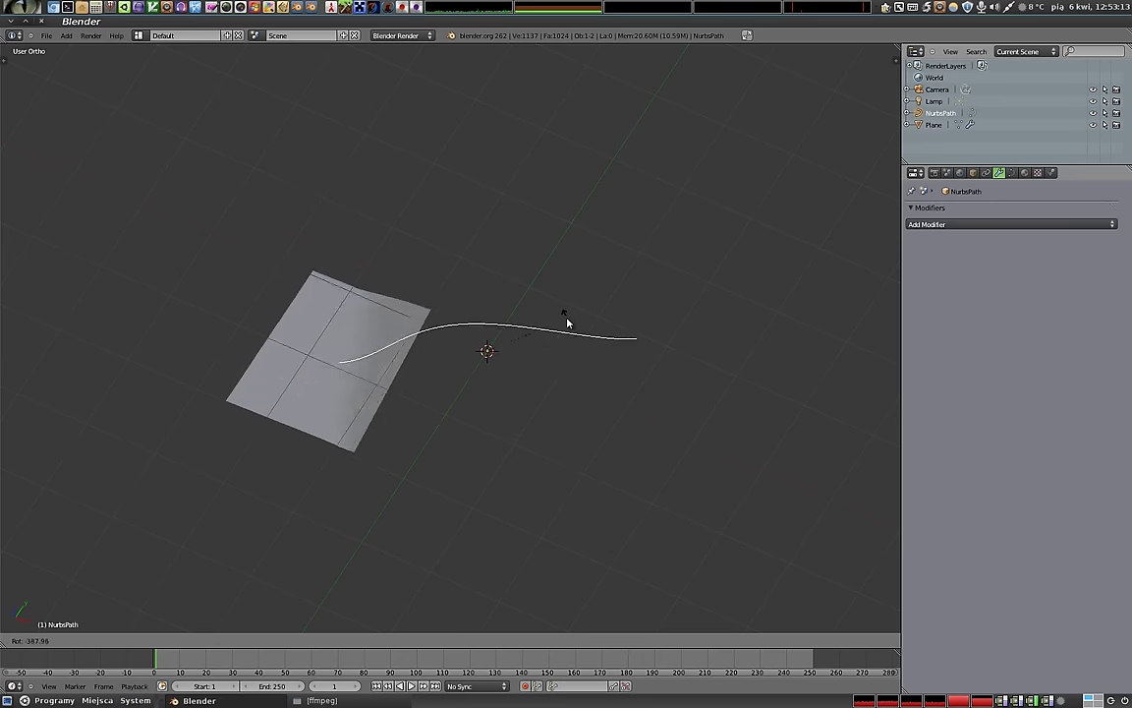
click(554, 235)
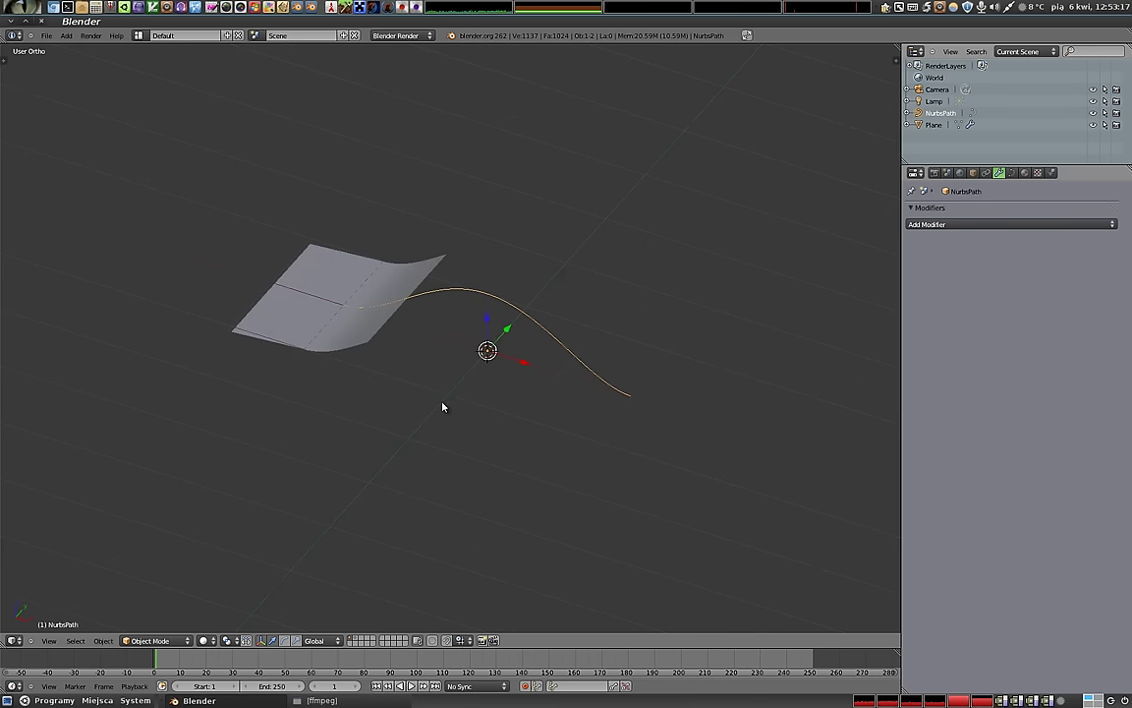
key(r)
key(x)
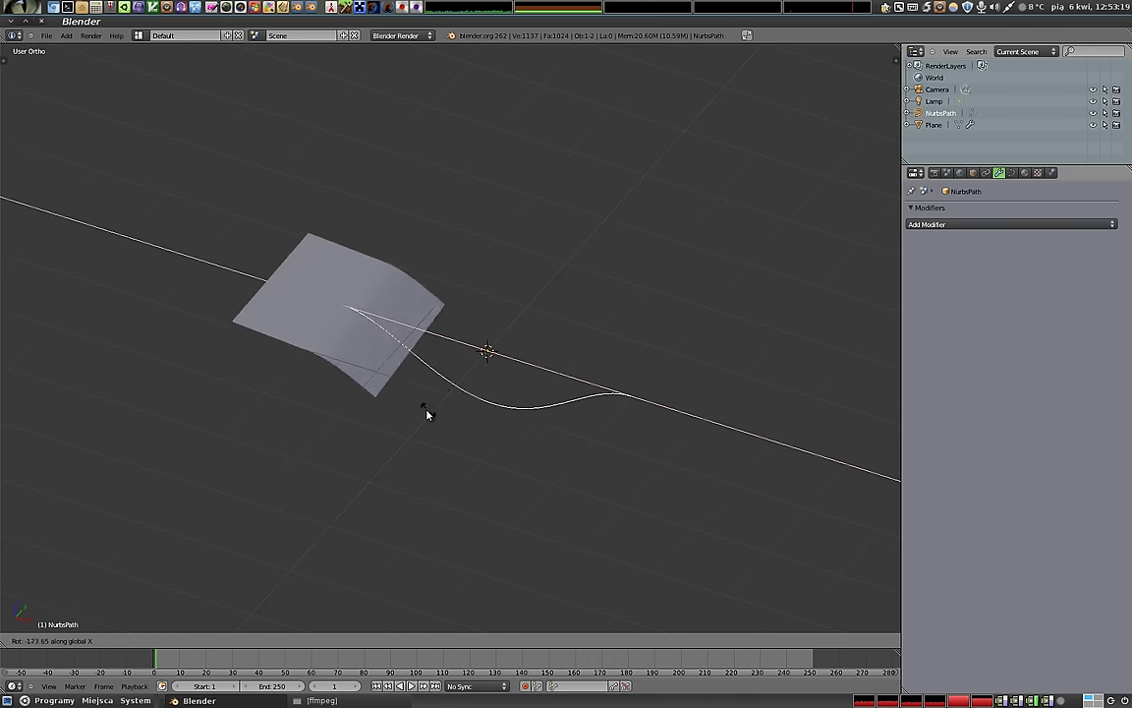
click(641, 291)
mouse_move(599, 350)
middle_down()
mouse_move(657, 321)
mouse_move(619, 306)
middle_up()
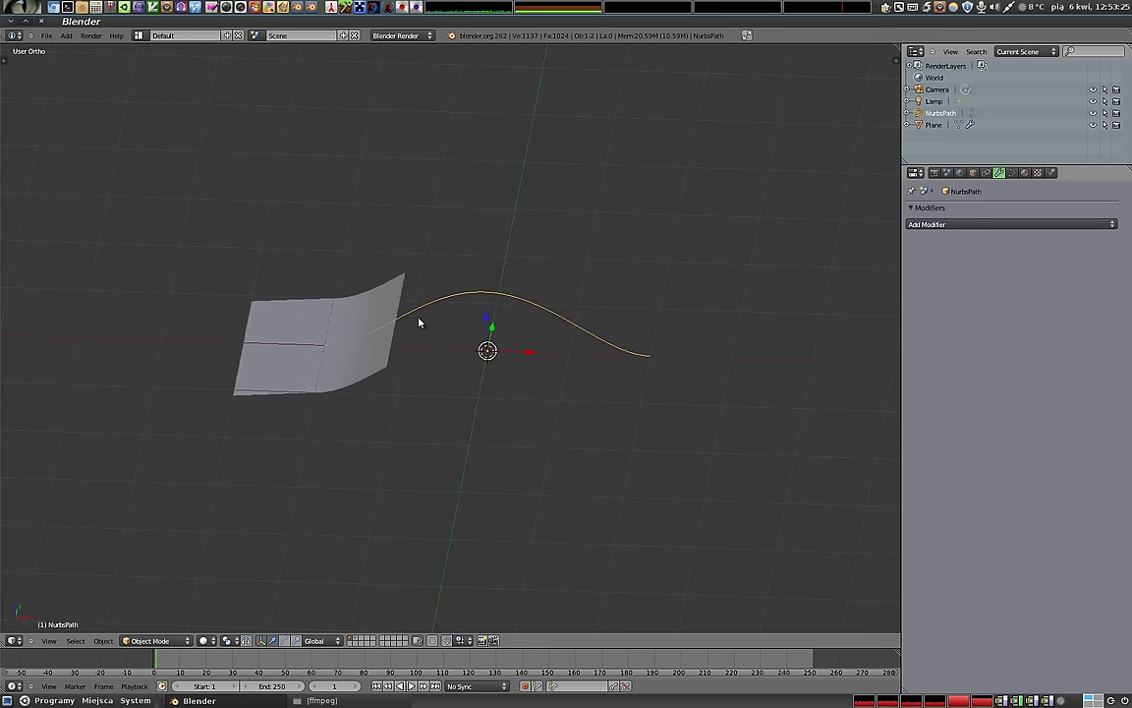
right_click(361, 359)
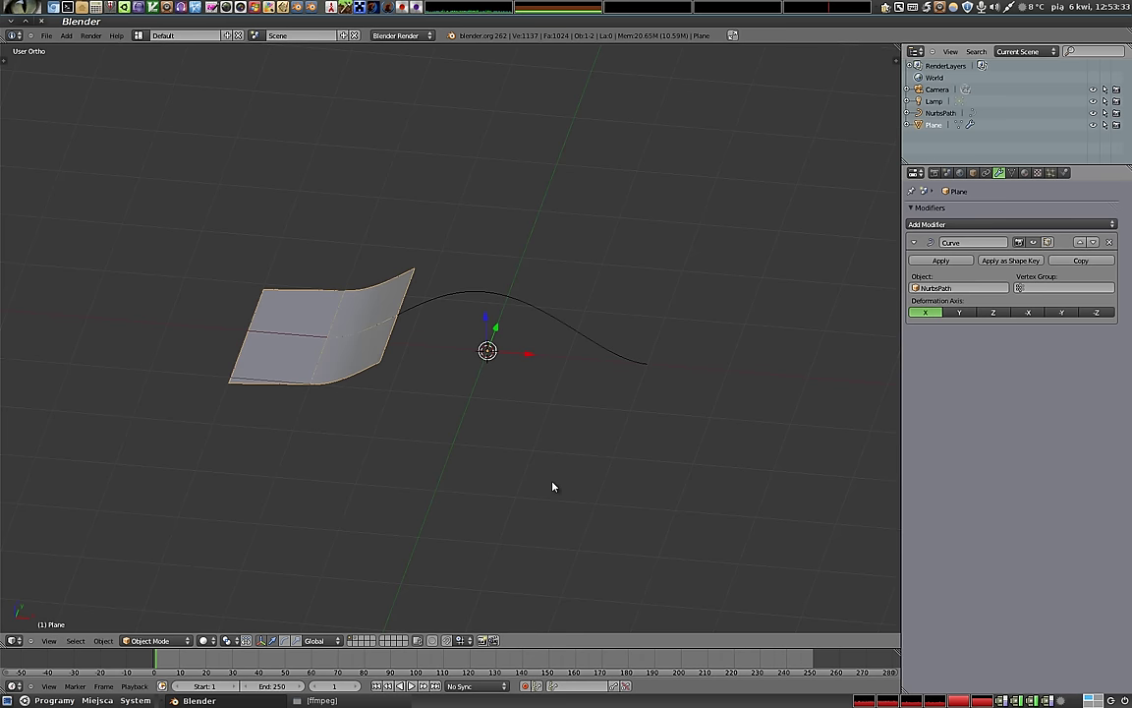
Step: Try moving the NurbsPath, cancel the move, and reselect the plane
scroll(354, 314, up, 3)
middle_drag(354, 314, 394, 344)
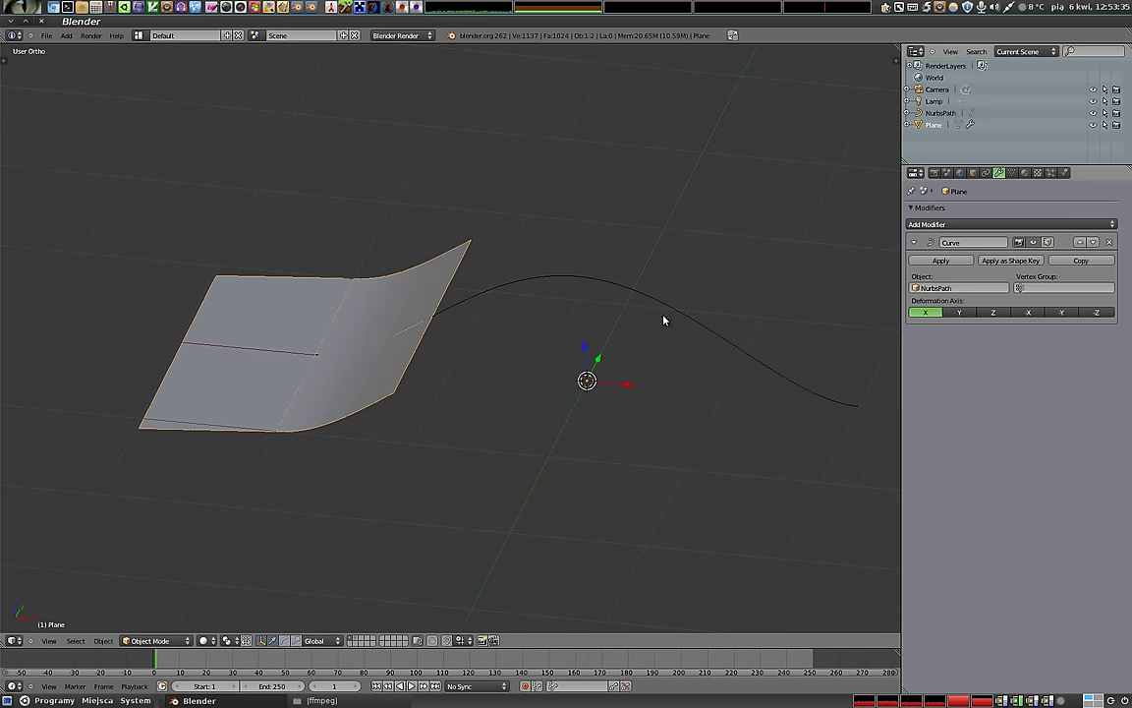
right_click(644, 282)
key(g)
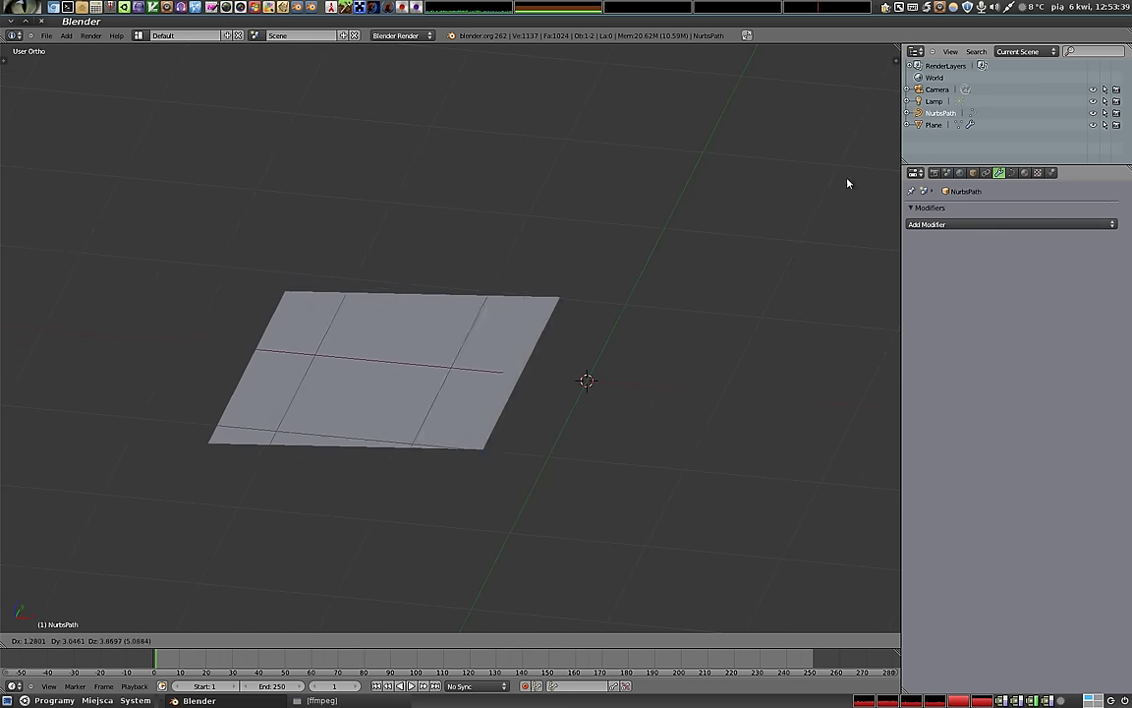
right_click(522, 254)
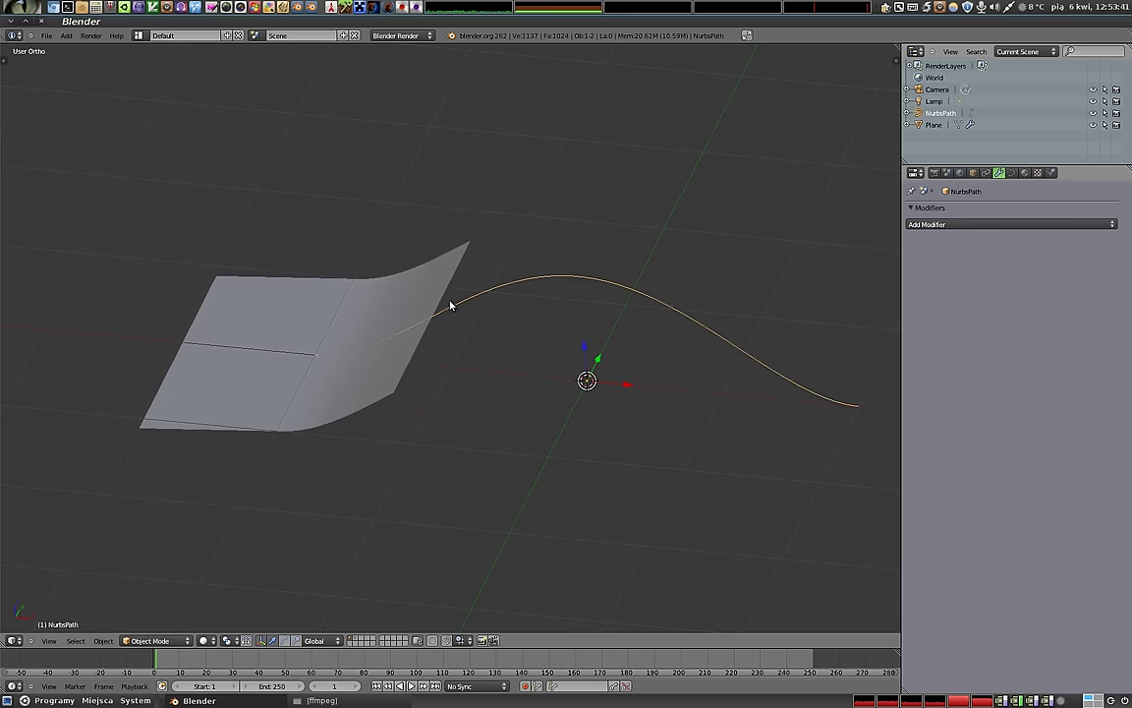
right_click(376, 313)
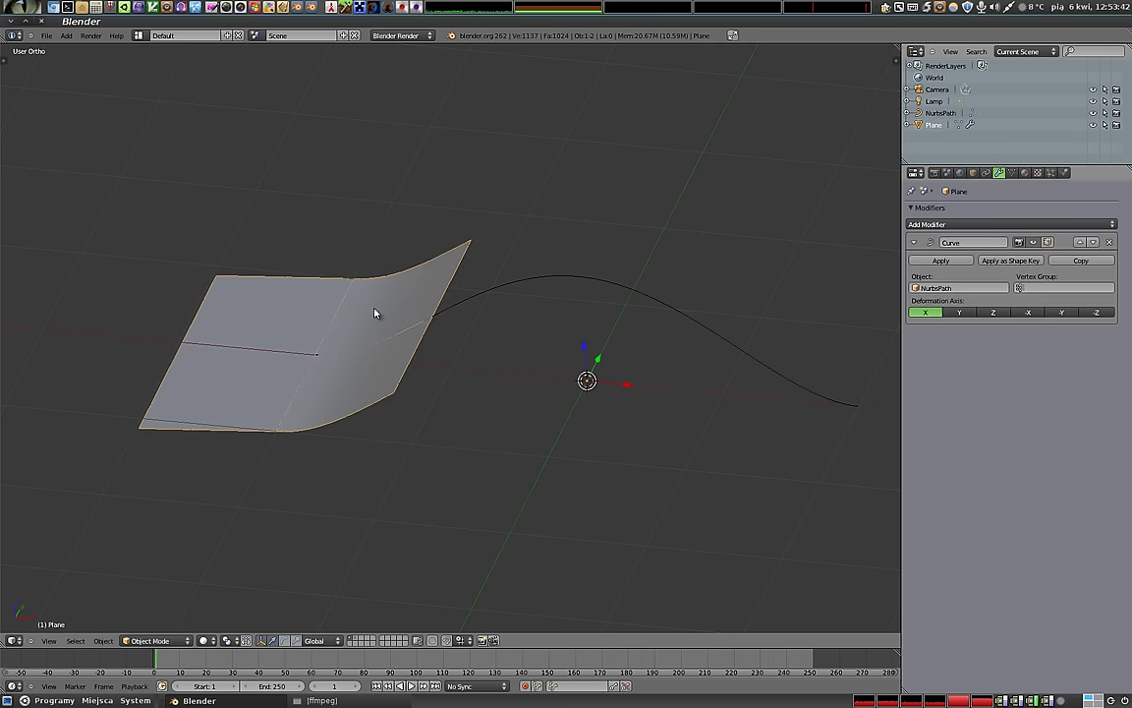
Step: Switch the Curve modifier's deformation axis to Y, then to Z
click(958, 312)
mouse_move(535, 356)
middle_down()
mouse_move(531, 366)
mouse_move(464, 346)
mouse_move(798, 381)
mouse_move(695, 351)
mouse_move(702, 293)
mouse_move(509, 216)
middle_up()
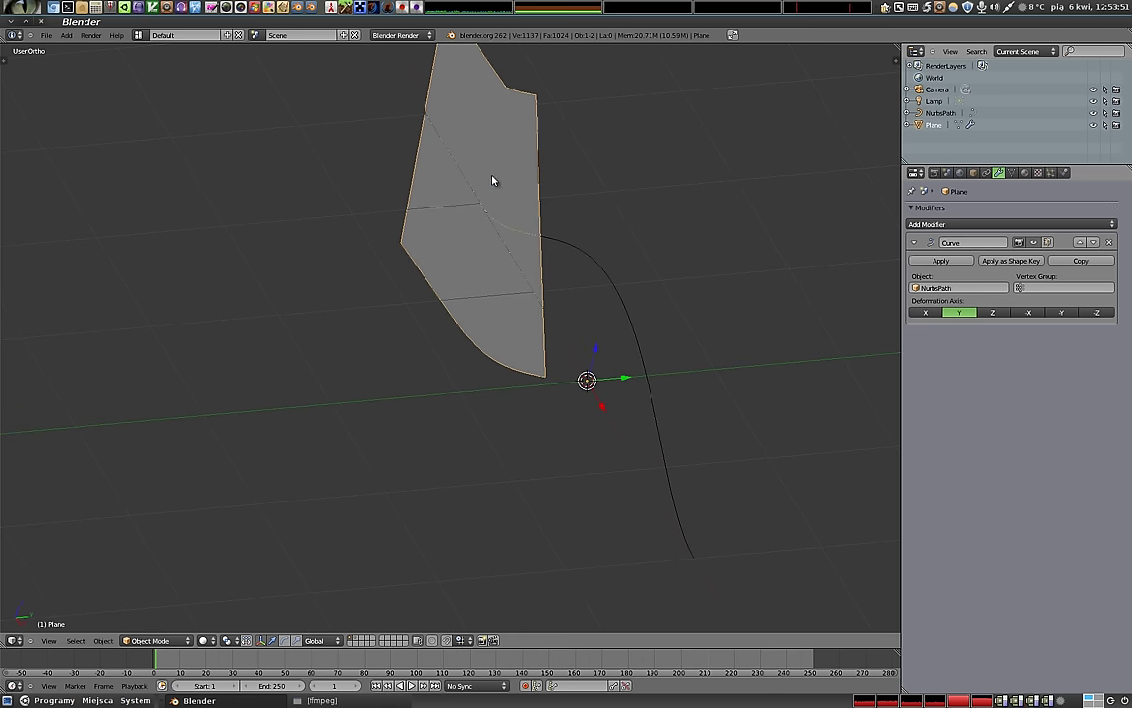
click(993, 313)
mouse_move(600, 415)
middle_down()
mouse_move(685, 349)
mouse_move(584, 377)
mouse_move(549, 361)
mouse_move(303, 321)
middle_up()
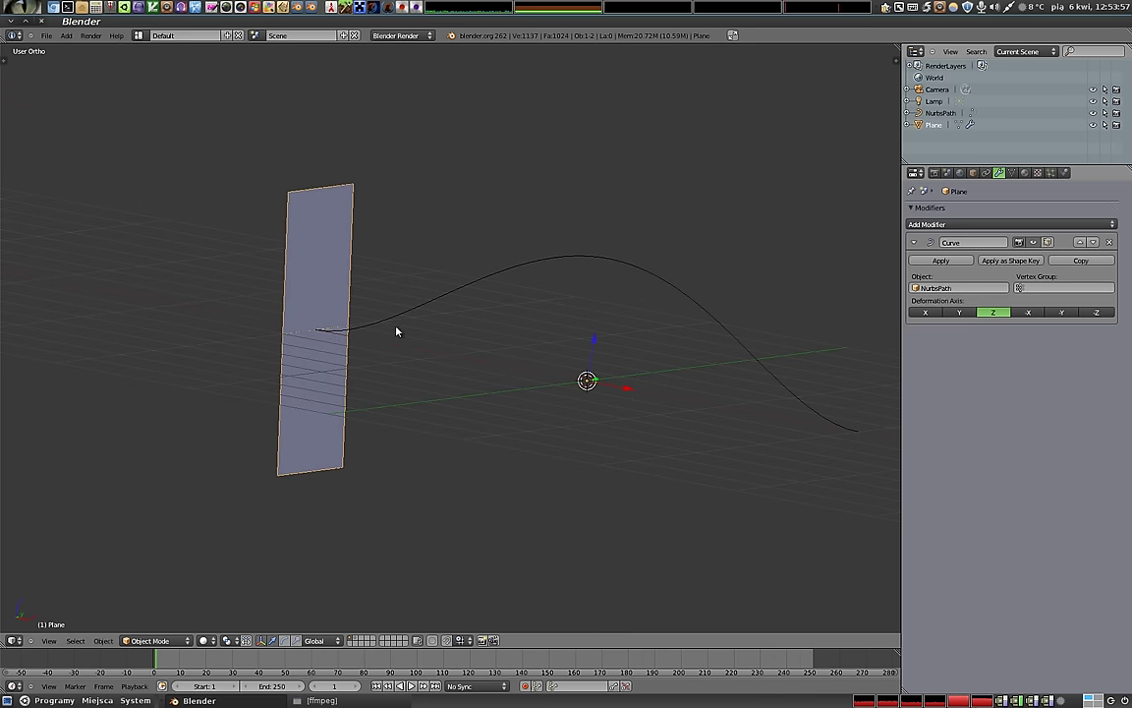
Step: Try moving the NurbsPath's top control point in Edit Mode, then cancel
mouse_move(273, 212)
middle_down()
mouse_move(263, 278)
mouse_move(434, 306)
middle_up()
right_click(573, 261)
key(Tab)
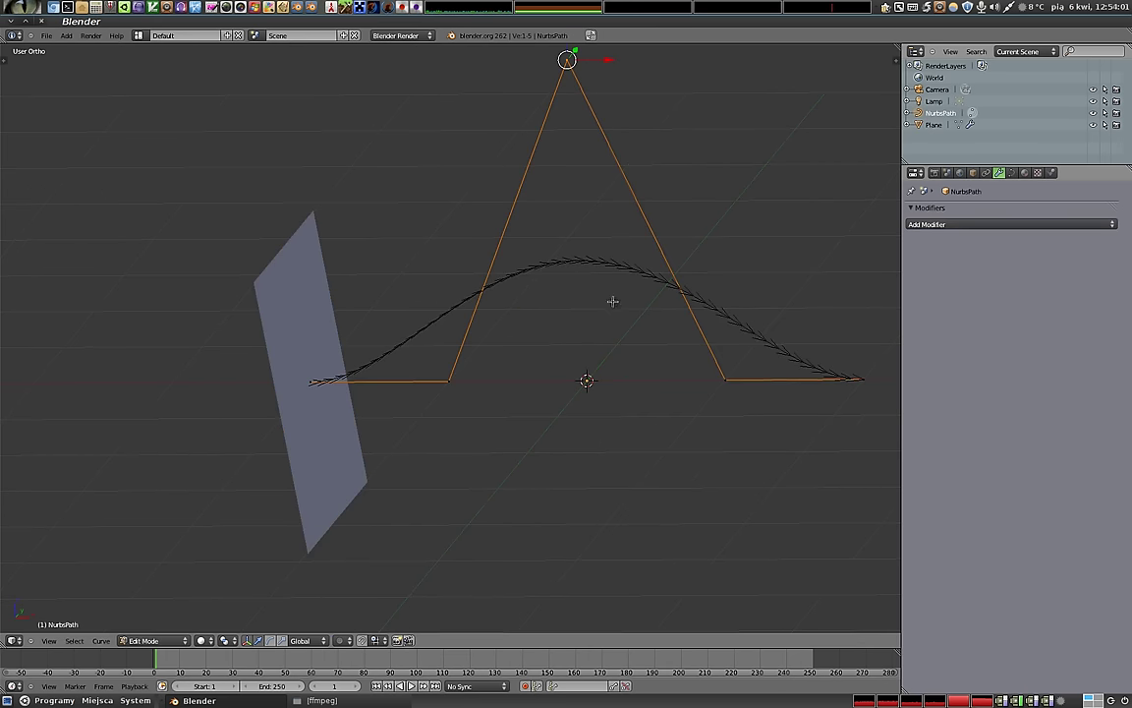
key(g)
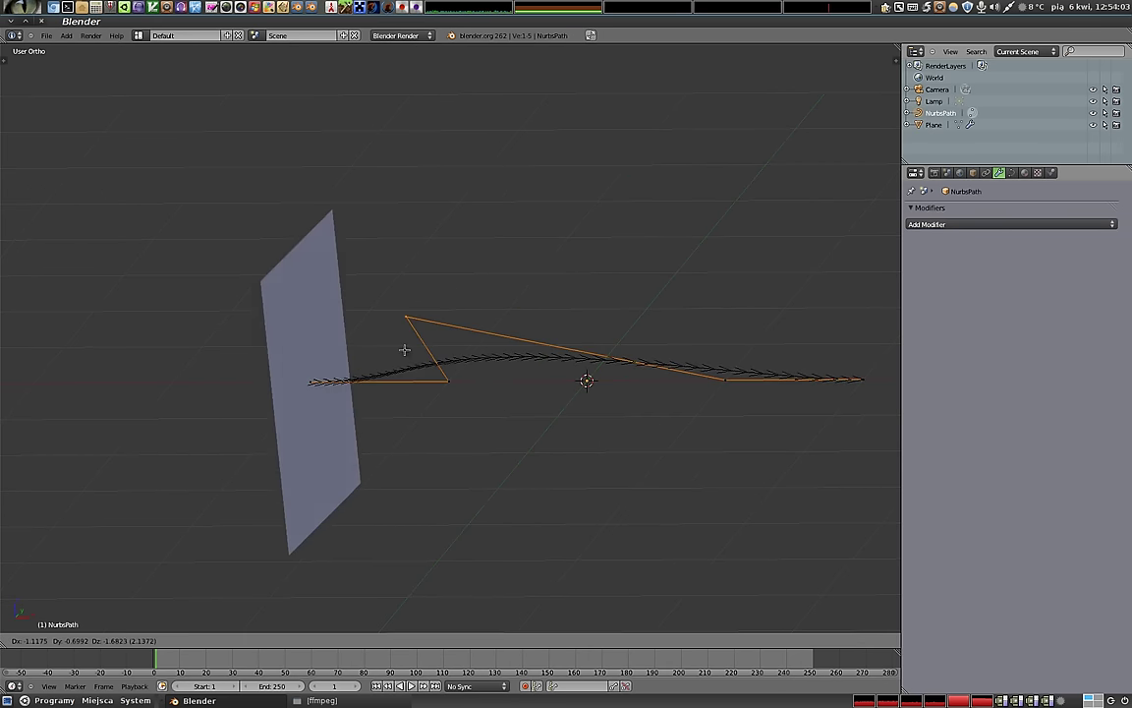
right_click(621, 363)
Step: Try moving the lower-left control point, cancel, and begin rotating the whole path
right_click(457, 387)
key(g)
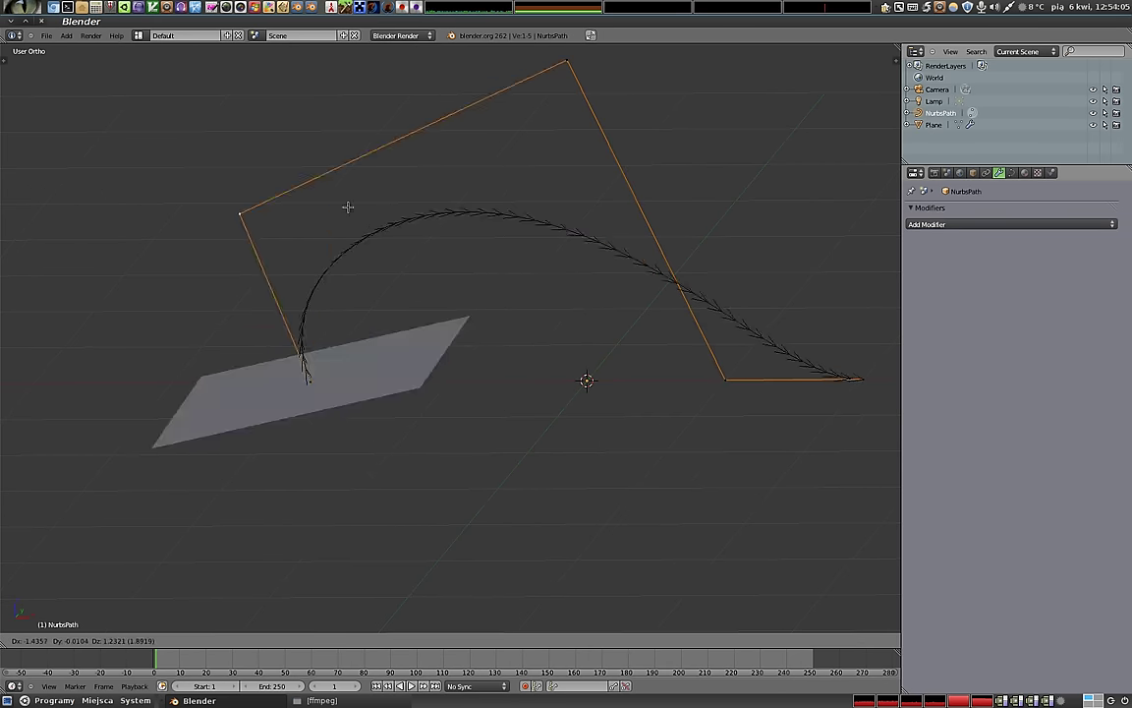
right_click(659, 373)
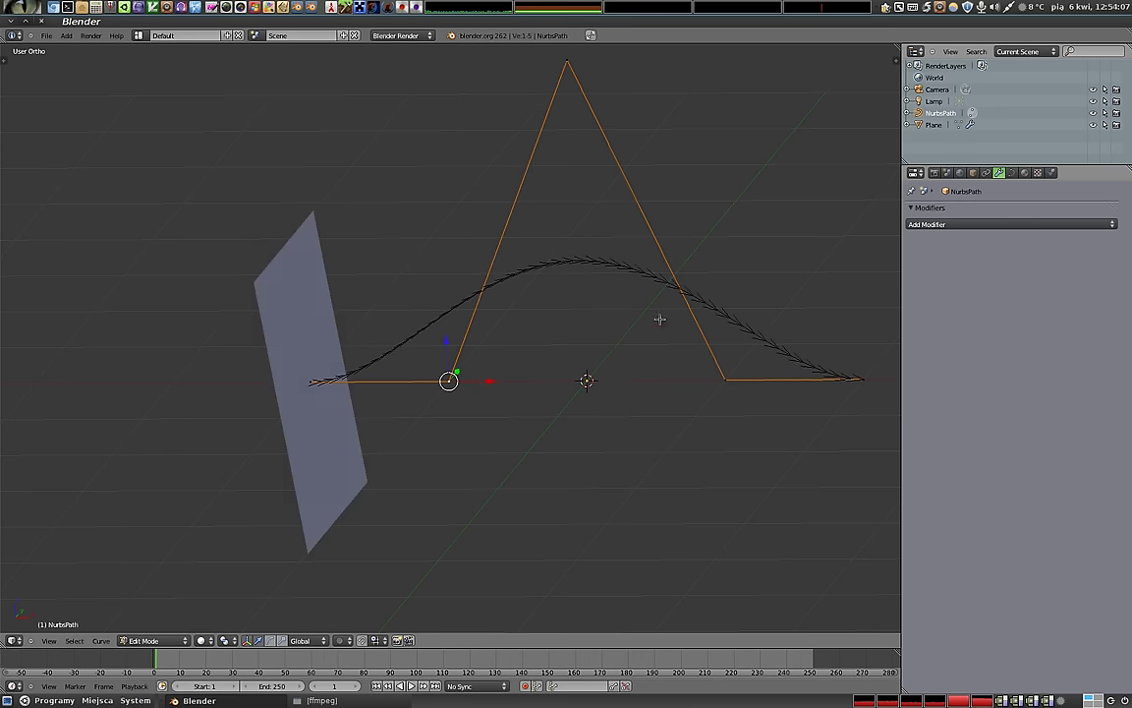
middle_drag(659, 373, 636, 328)
key(Tab)
key(r)
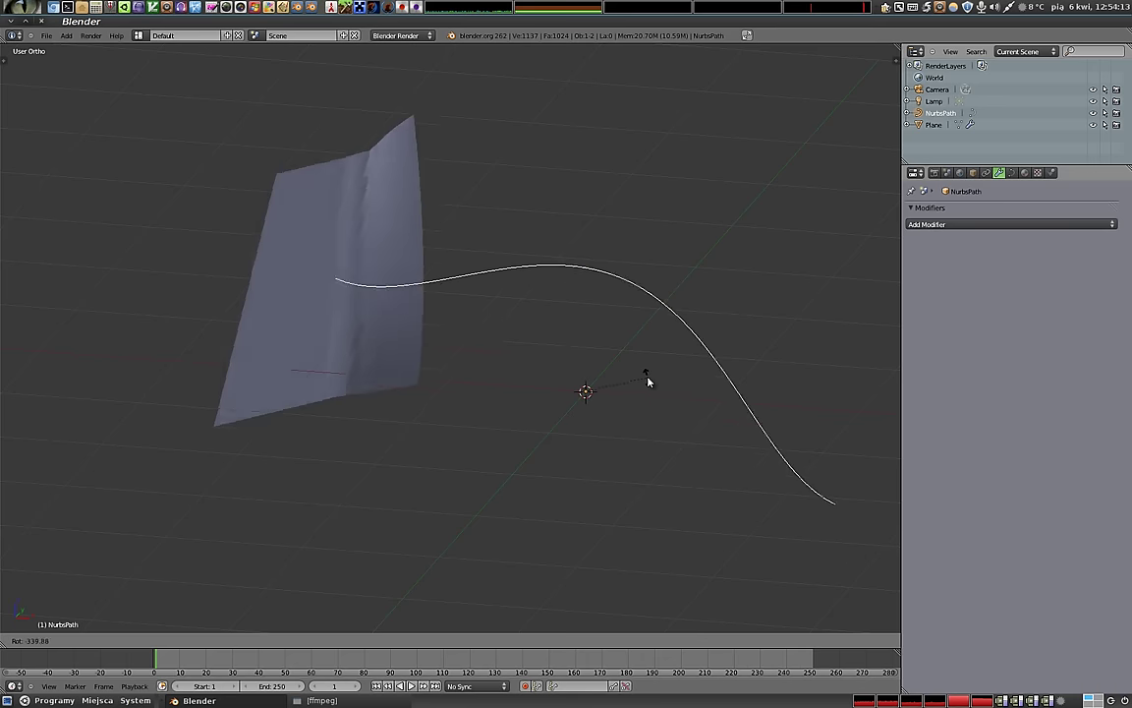
Step: Confirm the NurbsPath rotation and reselect the plane
click(573, 321)
scroll(557, 317, down, 2)
scroll(546, 394, down, 3)
middle_drag(527, 463, 556, 437)
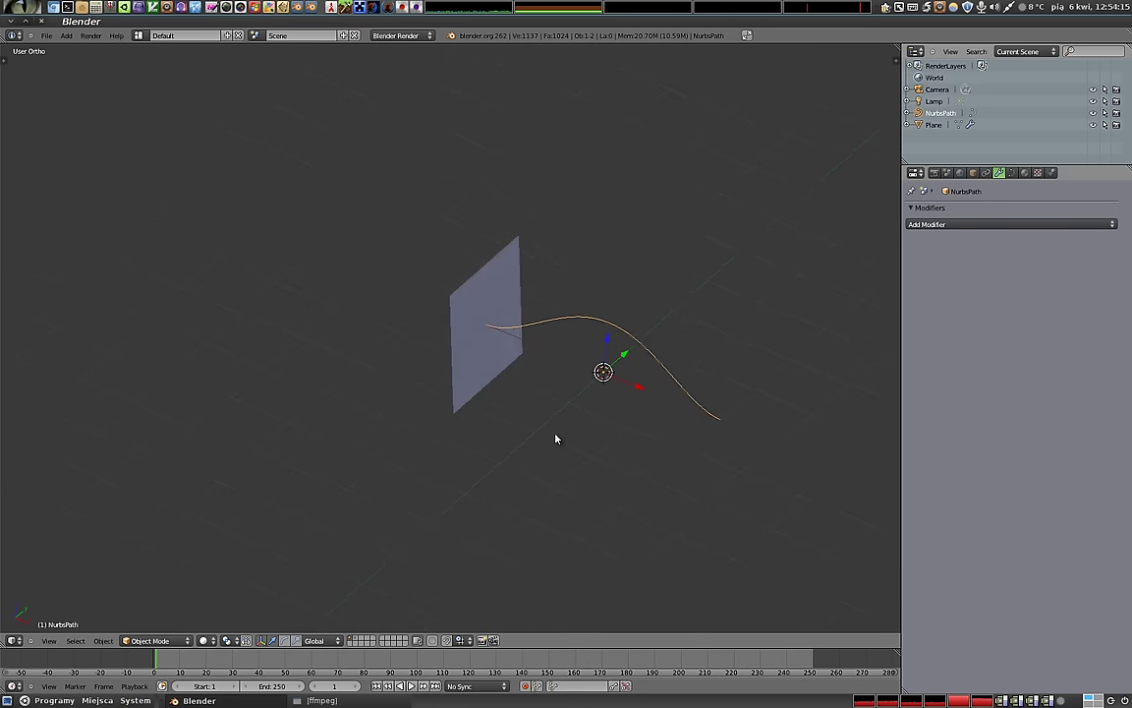
right_click(495, 321)
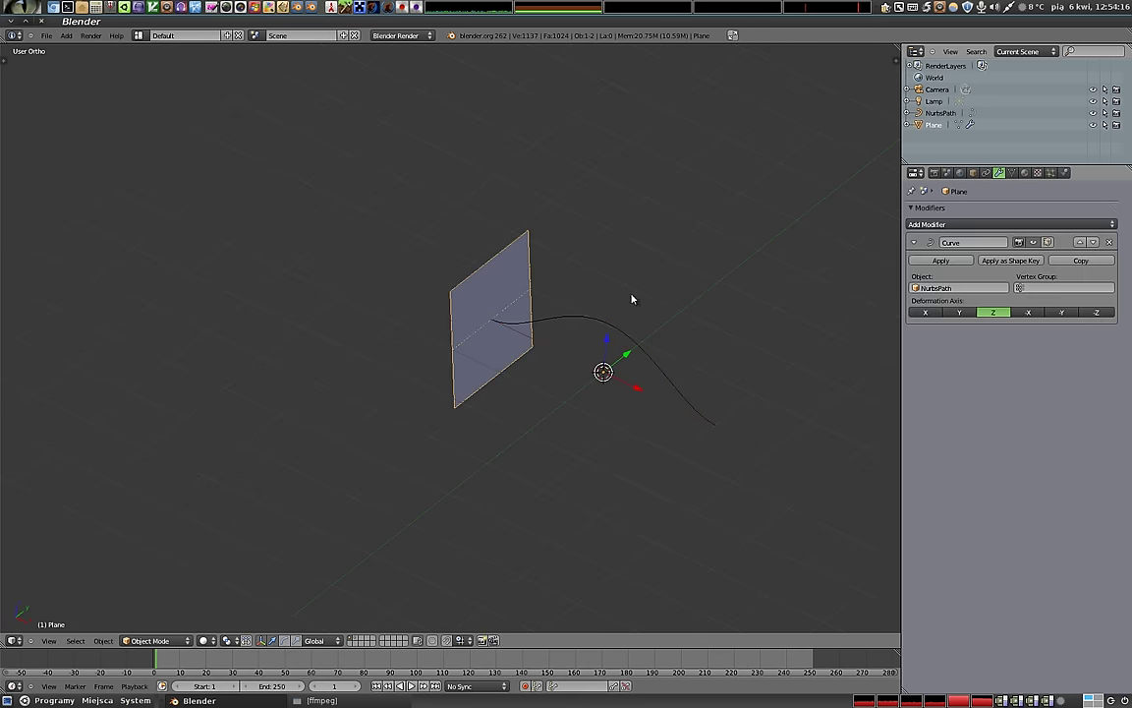
Step: Try deformation axes X, -X and Y, then settle the Curve modifier on -Y
click(1032, 313)
click(1062, 312)
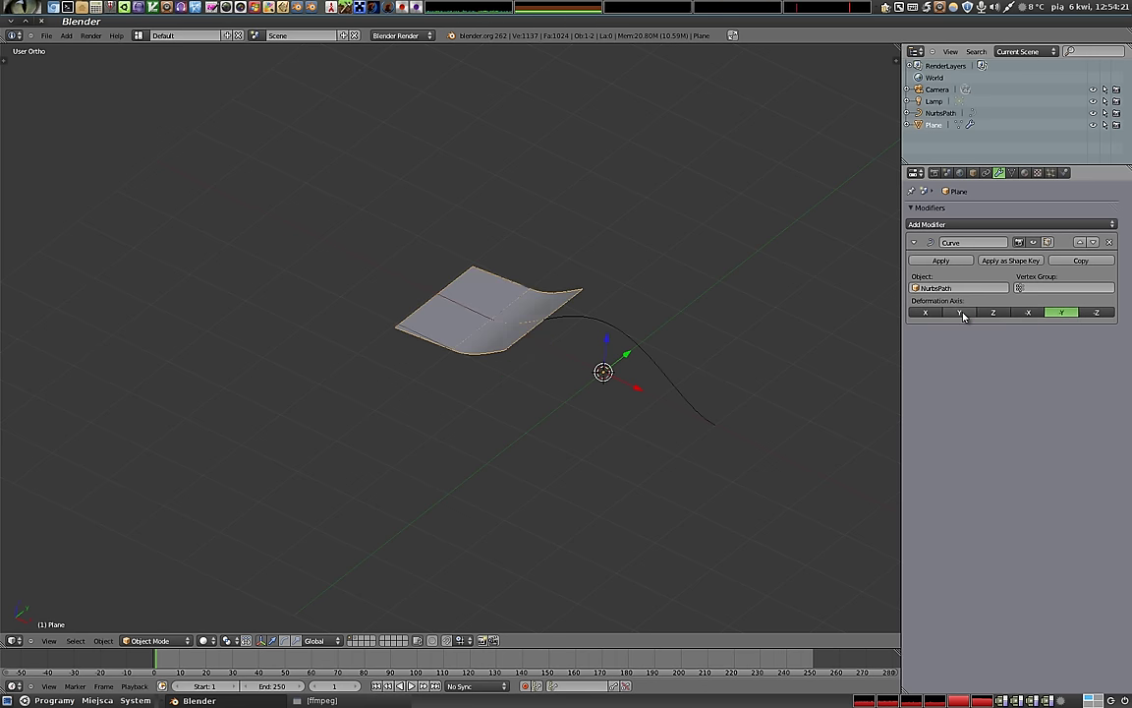
click(959, 313)
mouse_move(575, 342)
middle_down()
mouse_move(442, 349)
mouse_move(698, 367)
mouse_move(652, 430)
middle_up()
click(1061, 313)
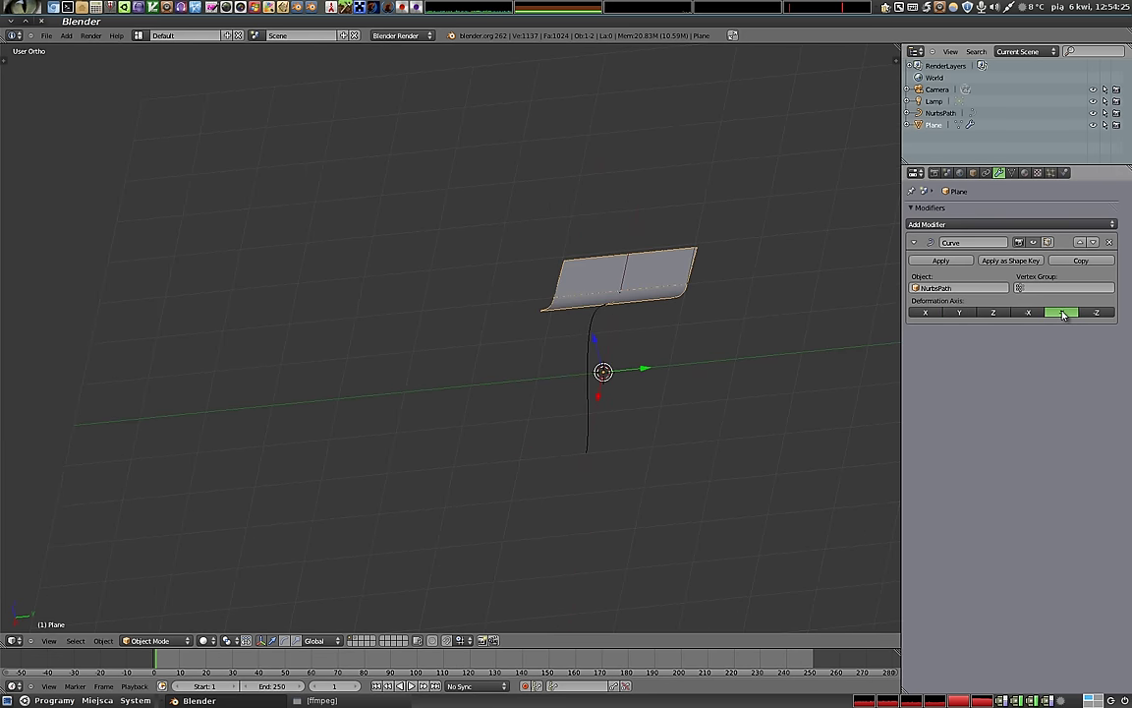
click(925, 313)
click(1060, 312)
mouse_move(787, 339)
middle_down()
mouse_move(633, 347)
mouse_move(528, 253)
middle_up()
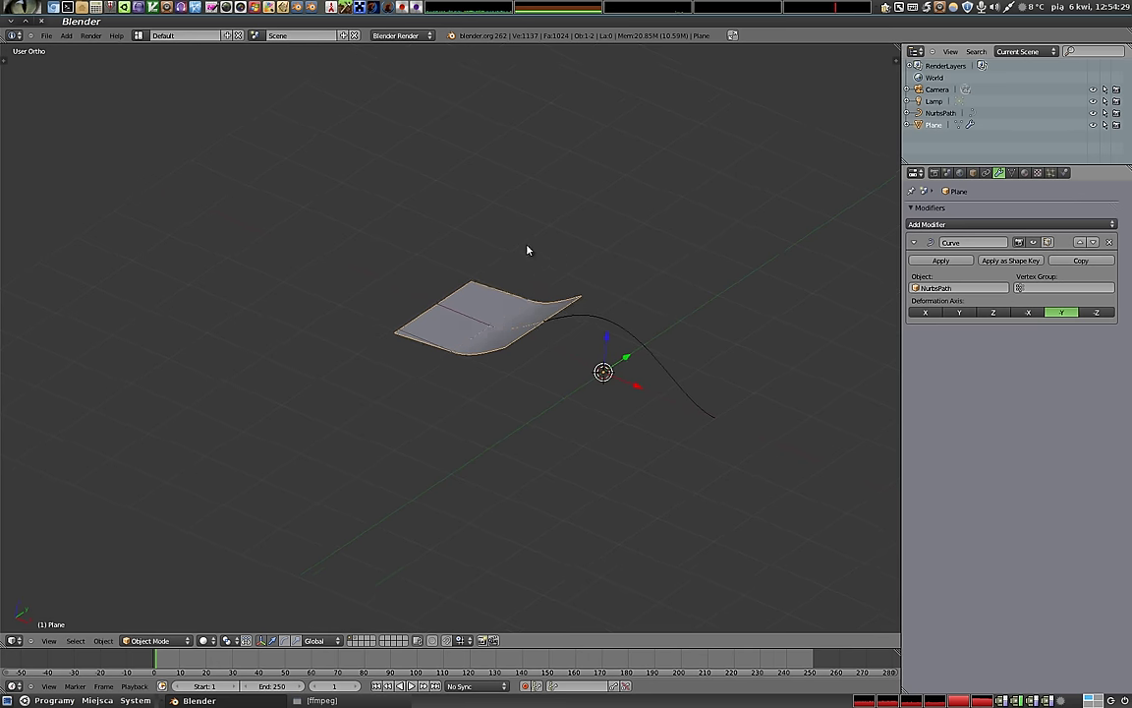
mouse_move(584, 362)
middle_down()
mouse_move(465, 321)
mouse_move(624, 462)
mouse_move(703, 386)
mouse_move(481, 336)
mouse_move(496, 328)
middle_up()
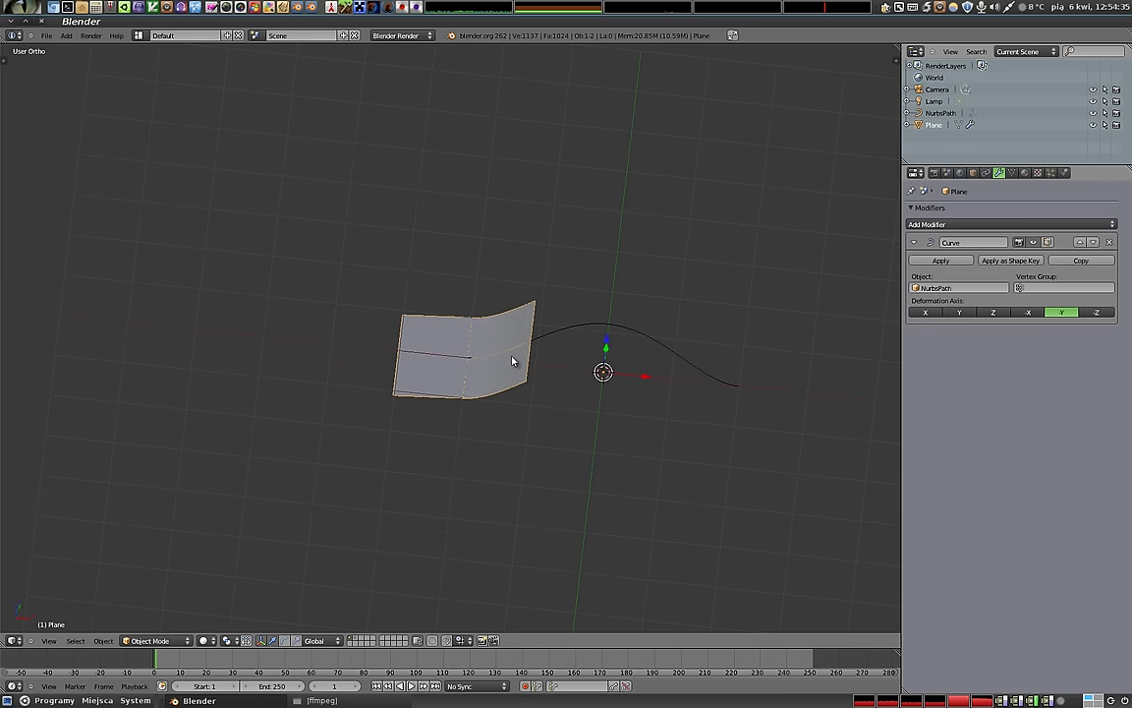
Step: Deselect all of the plane's vertices in Edit Mode, then switch the plane to Weight Paint mode
key(Tab)
key(a)
key(Tab)
mouse_move(603, 372)
middle_down()
mouse_move(568, 349)
mouse_move(500, 403)
mouse_move(453, 328)
mouse_move(524, 416)
mouse_move(669, 399)
mouse_move(650, 414)
middle_up()
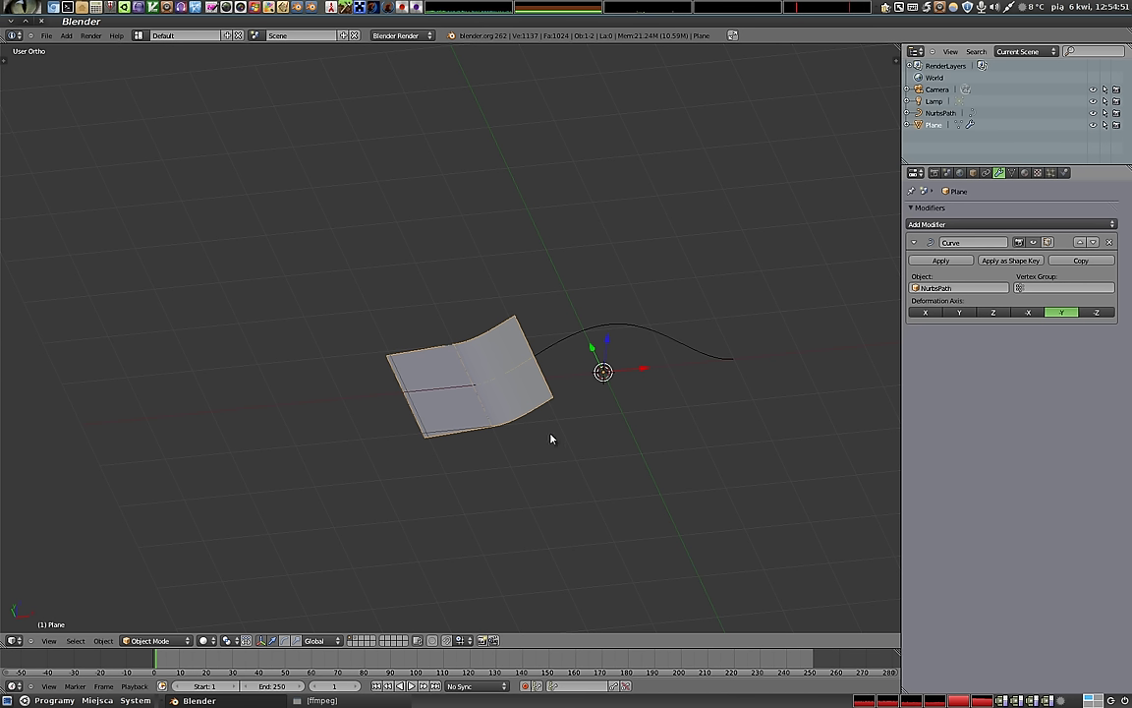
key(ctrl+Tab)
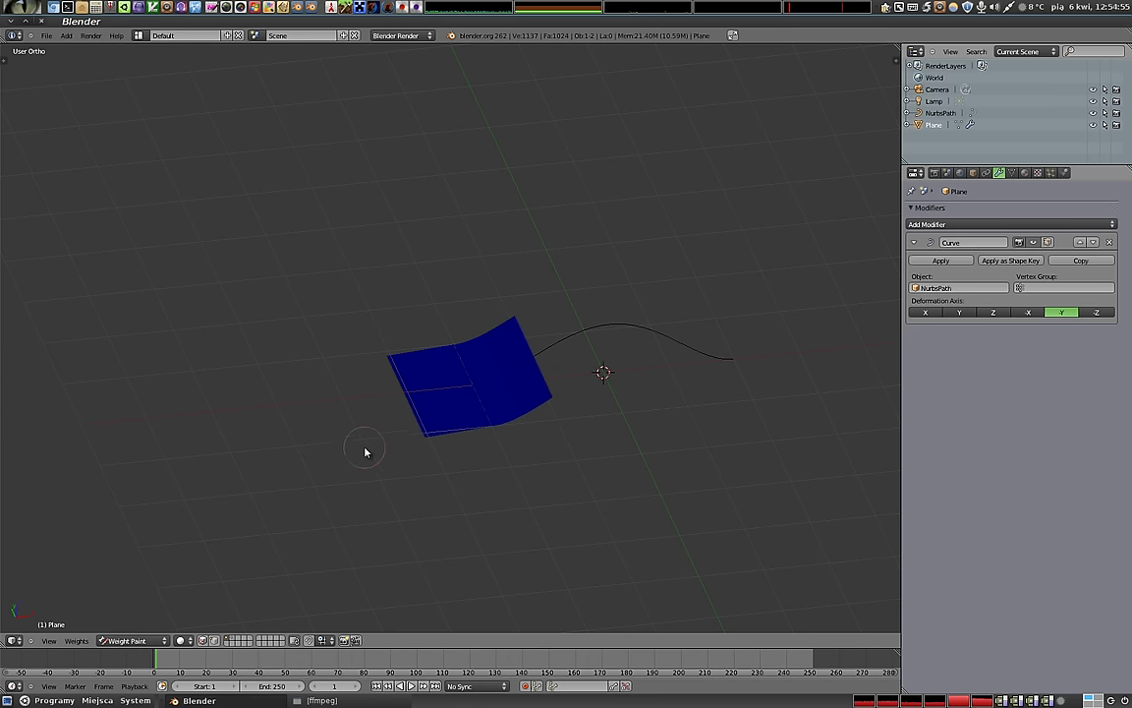
Step: Paint stronger weight over the blob's edges and centre, then return the plane to Object Mode
scroll(475, 402, up, 4)
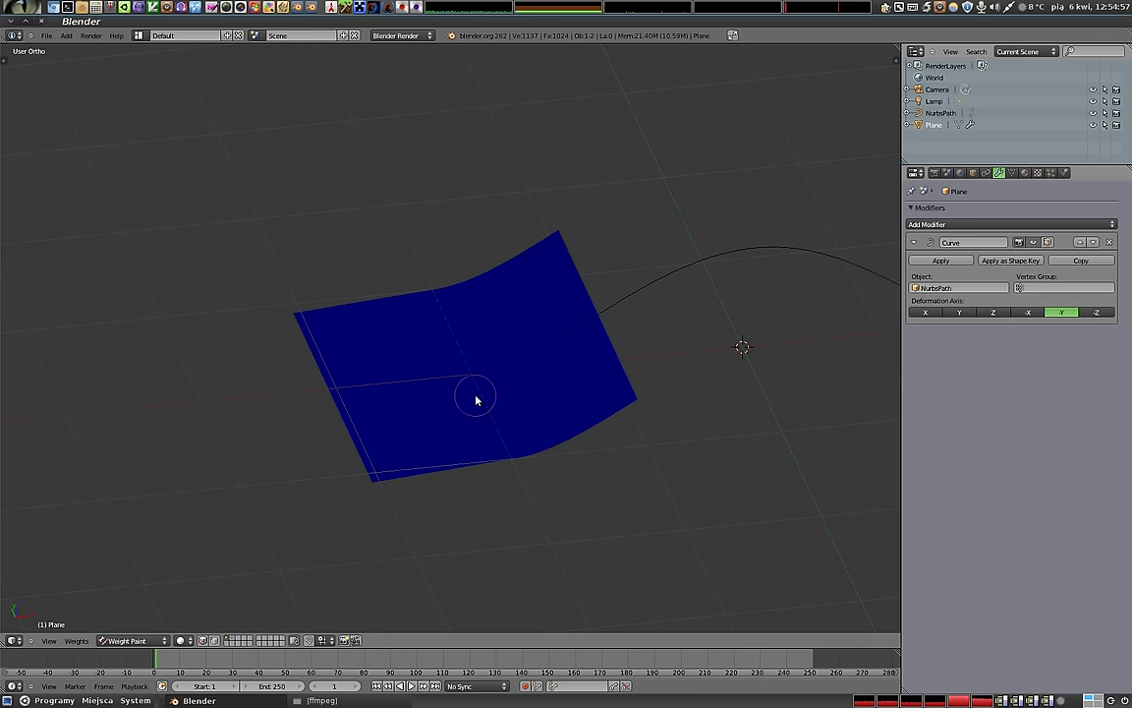
scroll(479, 391, up, 1)
mouse_move(481, 386)
mouse_down()
mouse_move(452, 346)
mouse_move(435, 372)
mouse_move(389, 359)
mouse_move(521, 309)
mouse_move(534, 292)
mouse_move(475, 300)
mouse_up()
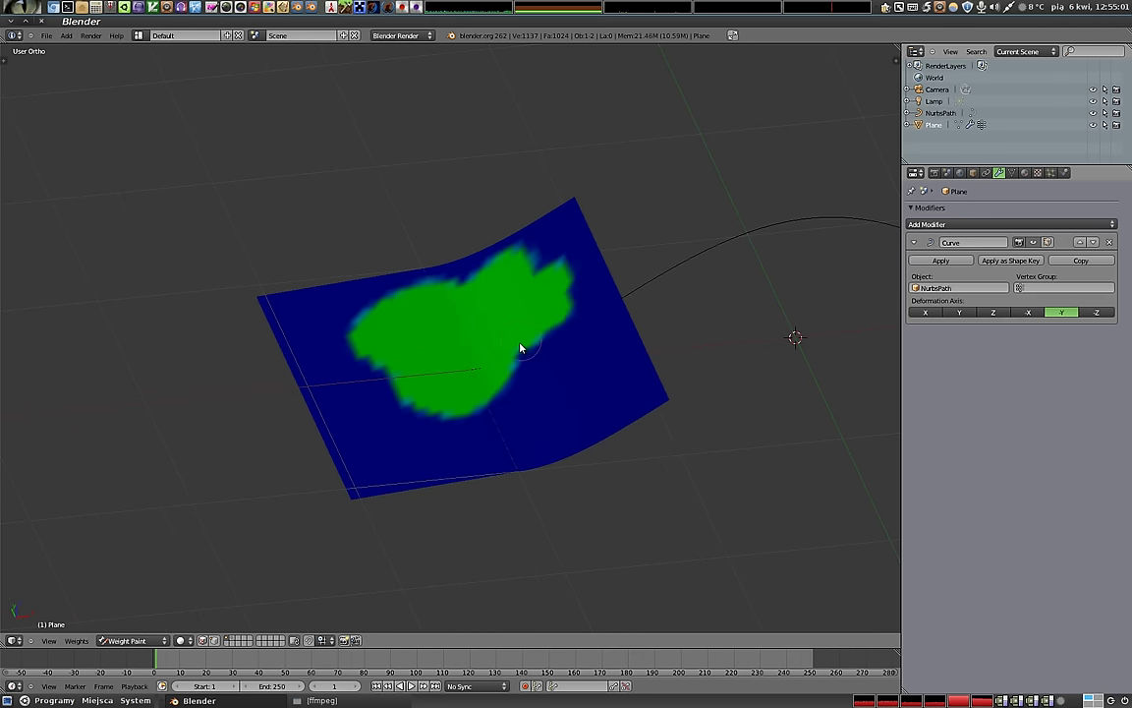
drag(521, 348, 538, 351)
drag(401, 368, 365, 351)
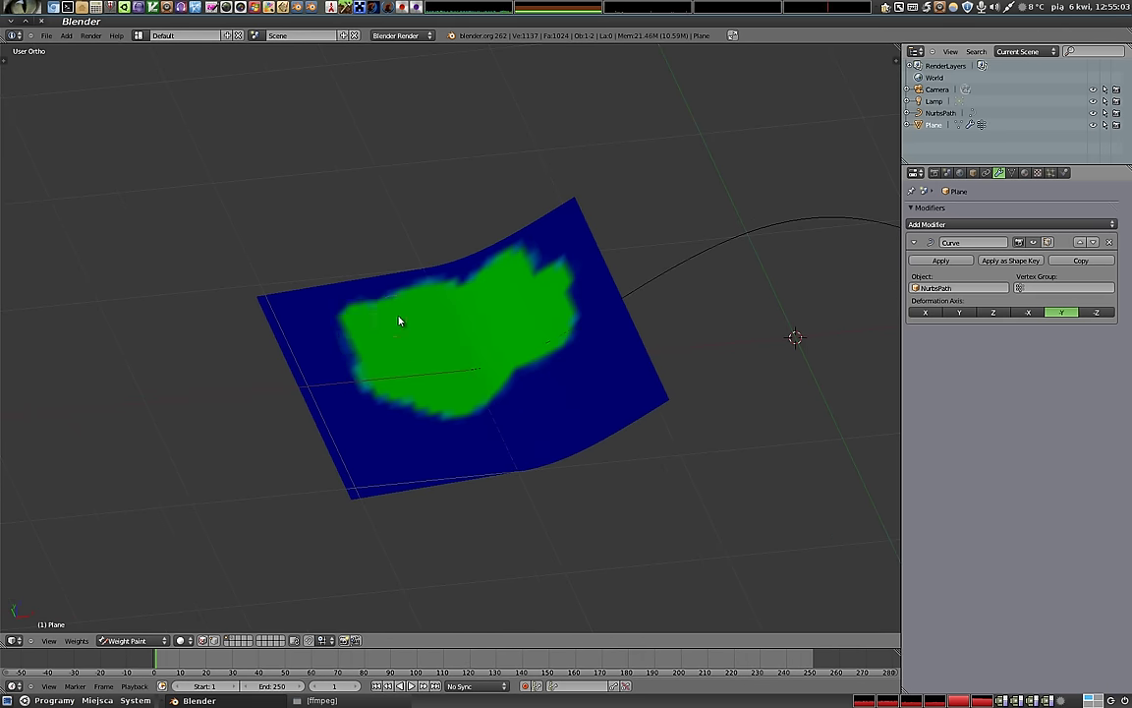
mouse_move(476, 313)
mouse_down()
mouse_move(429, 328)
mouse_move(472, 318)
mouse_move(425, 377)
mouse_move(385, 335)
mouse_up()
mouse_move(519, 305)
mouse_down()
mouse_move(432, 310)
mouse_move(412, 329)
mouse_move(461, 317)
mouse_move(437, 321)
mouse_move(449, 361)
mouse_move(474, 328)
mouse_move(460, 331)
mouse_up()
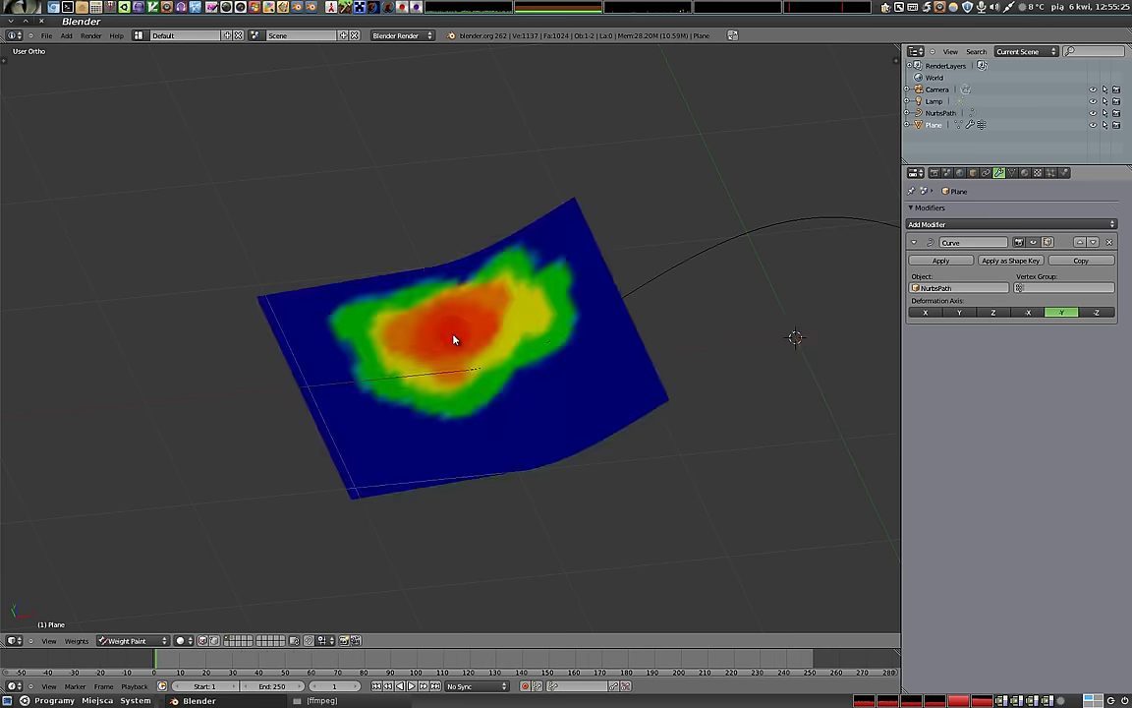
key(ctrl+Tab)
mouse_move(482, 348)
middle_down()
mouse_move(407, 437)
mouse_move(627, 407)
mouse_move(627, 429)
mouse_move(491, 236)
middle_up()
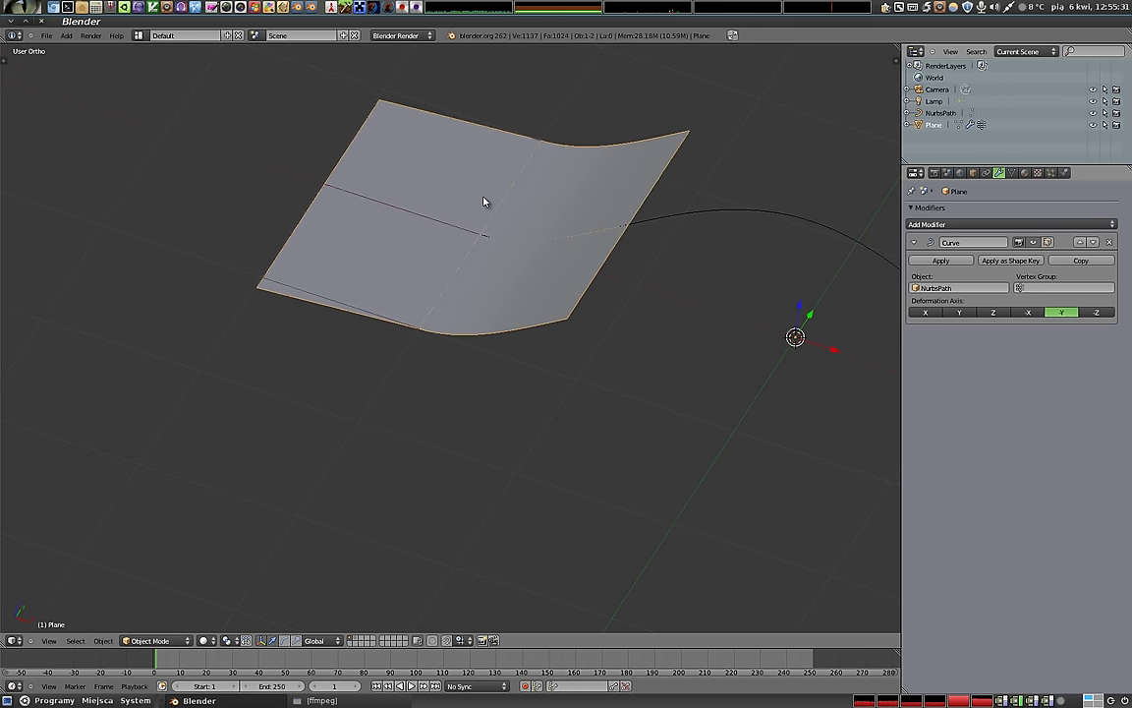
Step: Set the Curve modifier's Vertex Group field to Group
click(1027, 287)
click(1024, 304)
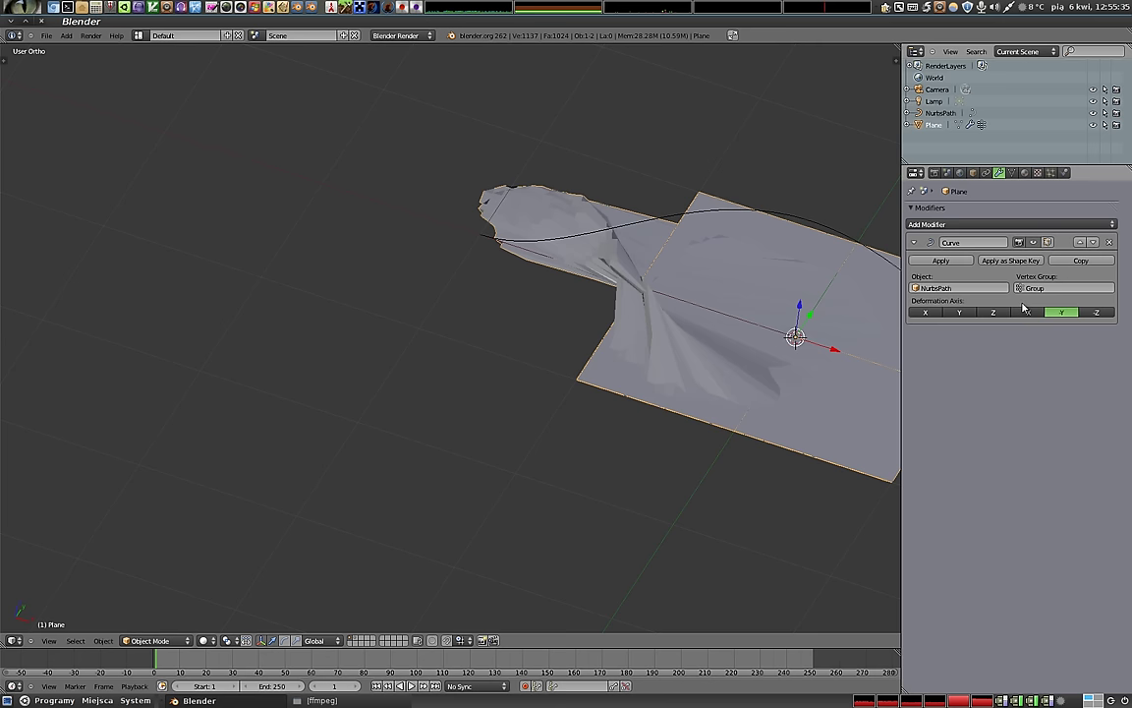
mouse_move(609, 286)
middle_down()
mouse_move(455, 247)
mouse_move(384, 308)
mouse_move(354, 398)
mouse_move(417, 298)
mouse_move(424, 199)
mouse_move(445, 146)
mouse_move(429, 156)
mouse_move(446, 266)
middle_up()
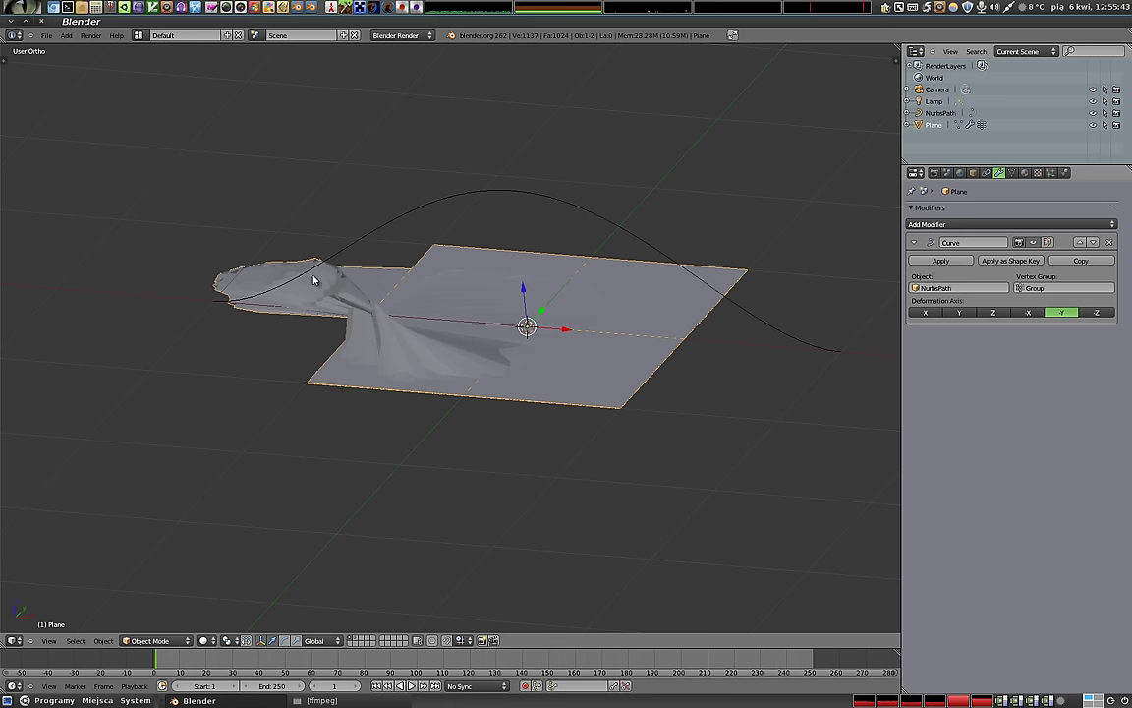
Step: Select the NurbsPath and move it to a new position, cancelling an attempted resize
right_click(528, 189)
key(s)
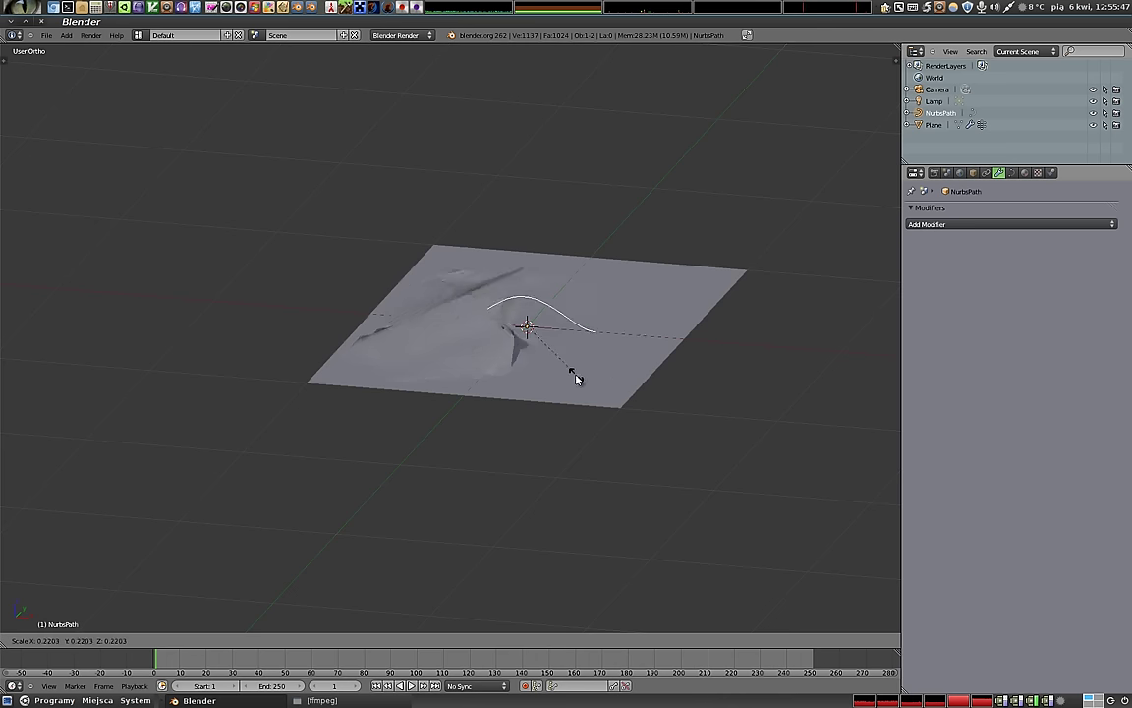
key(Escape)
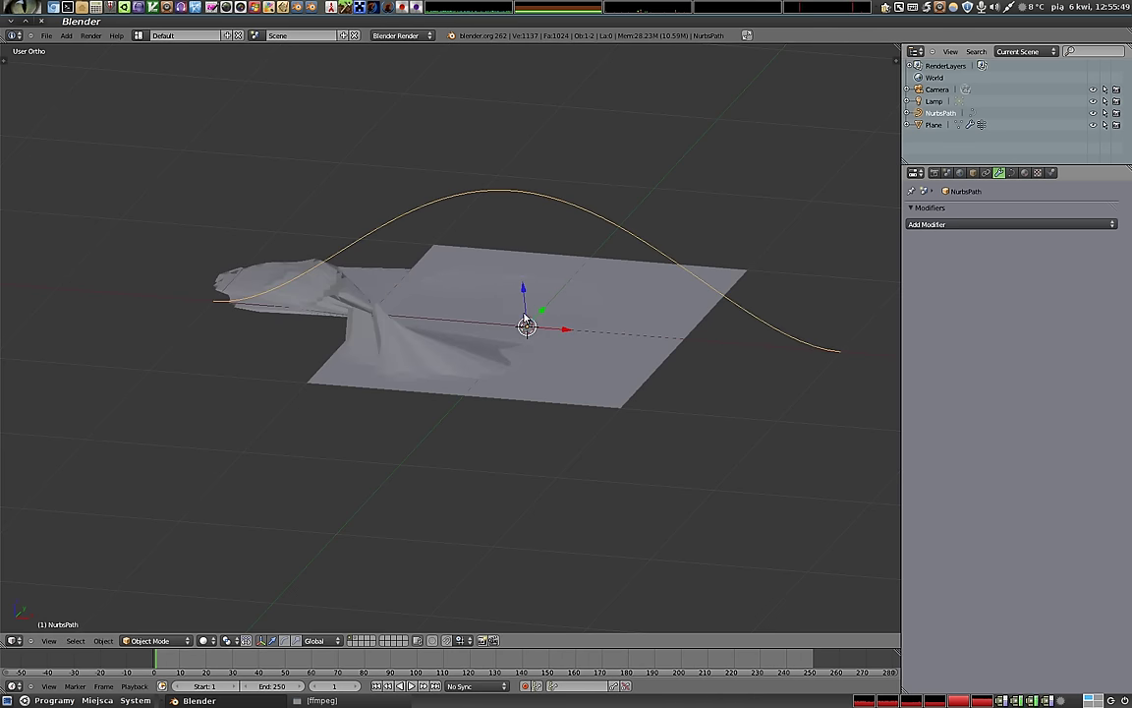
key(g)
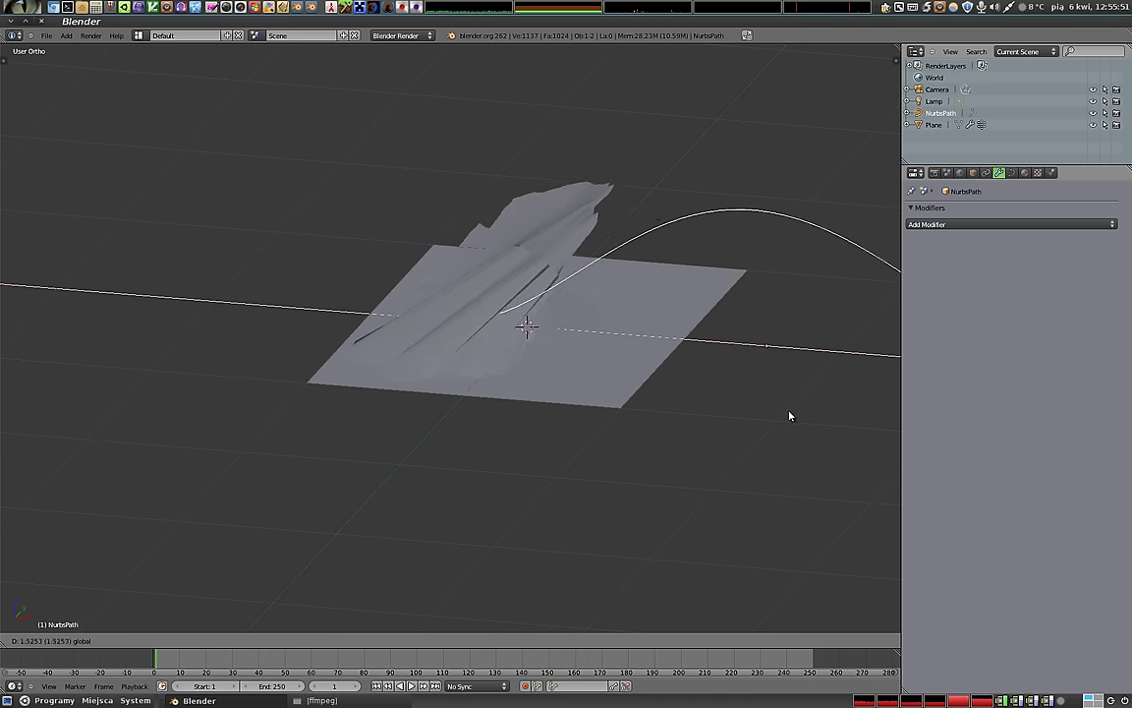
click(707, 324)
Step: In the curve's Edit Mode, lower the apex control point along Z and shift points along X
key(Tab)
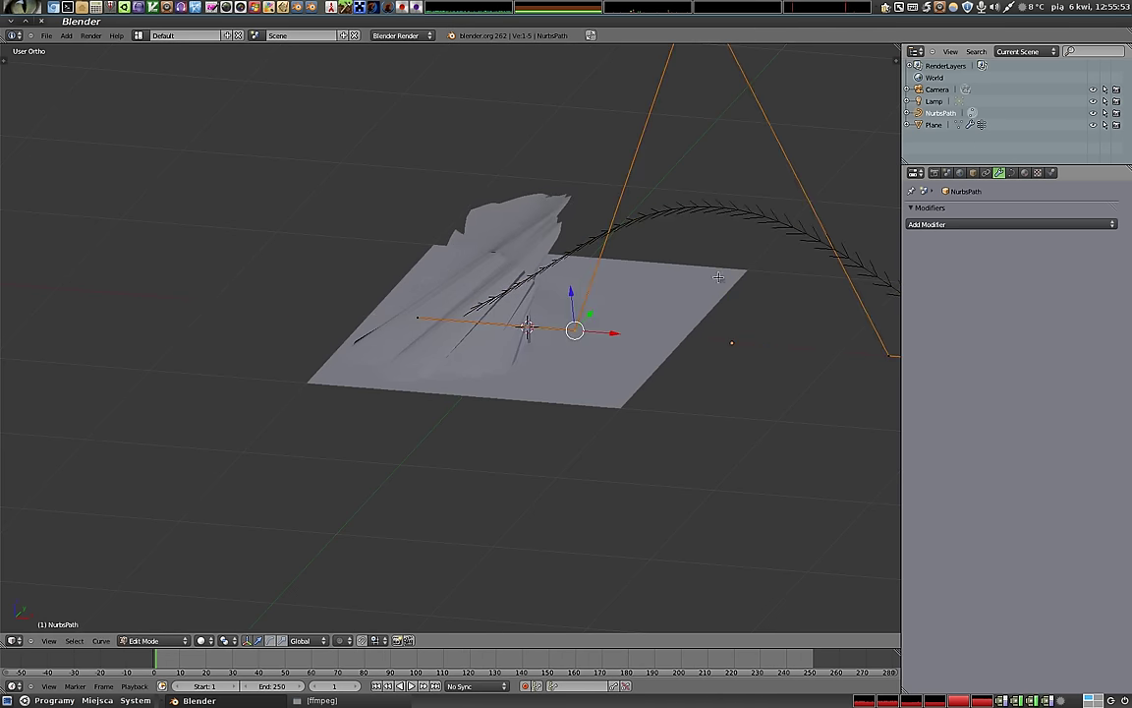
middle_drag(695, 178, 609, 175)
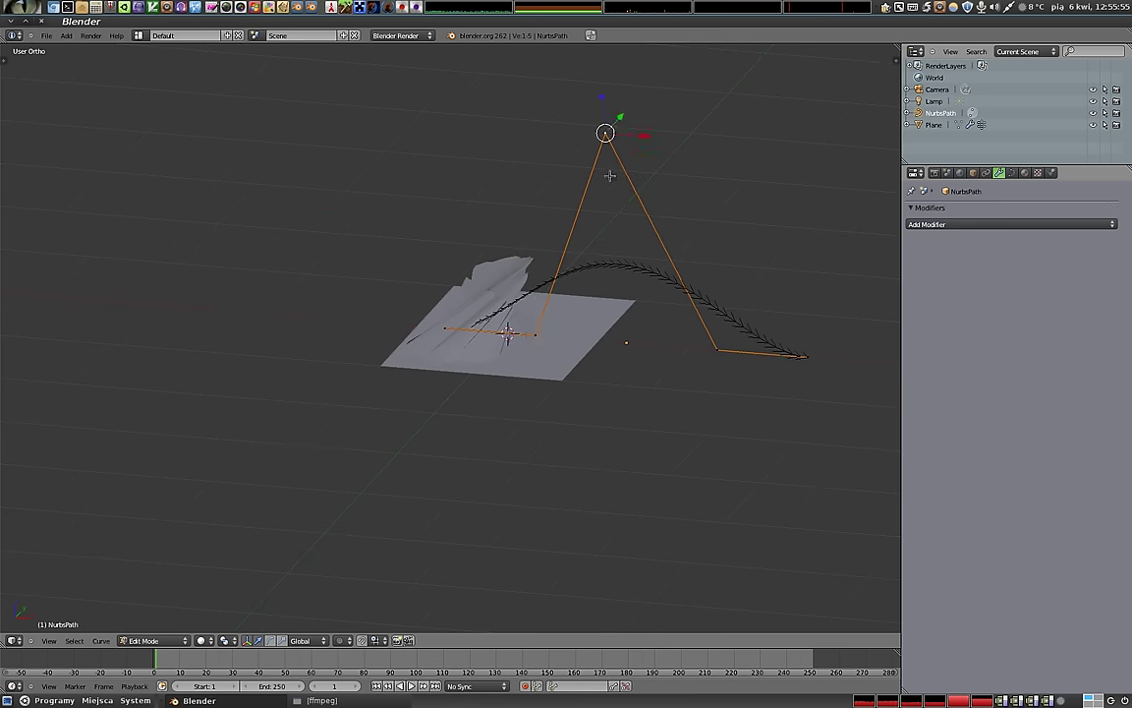
key(g)
key(z)
click(626, 311)
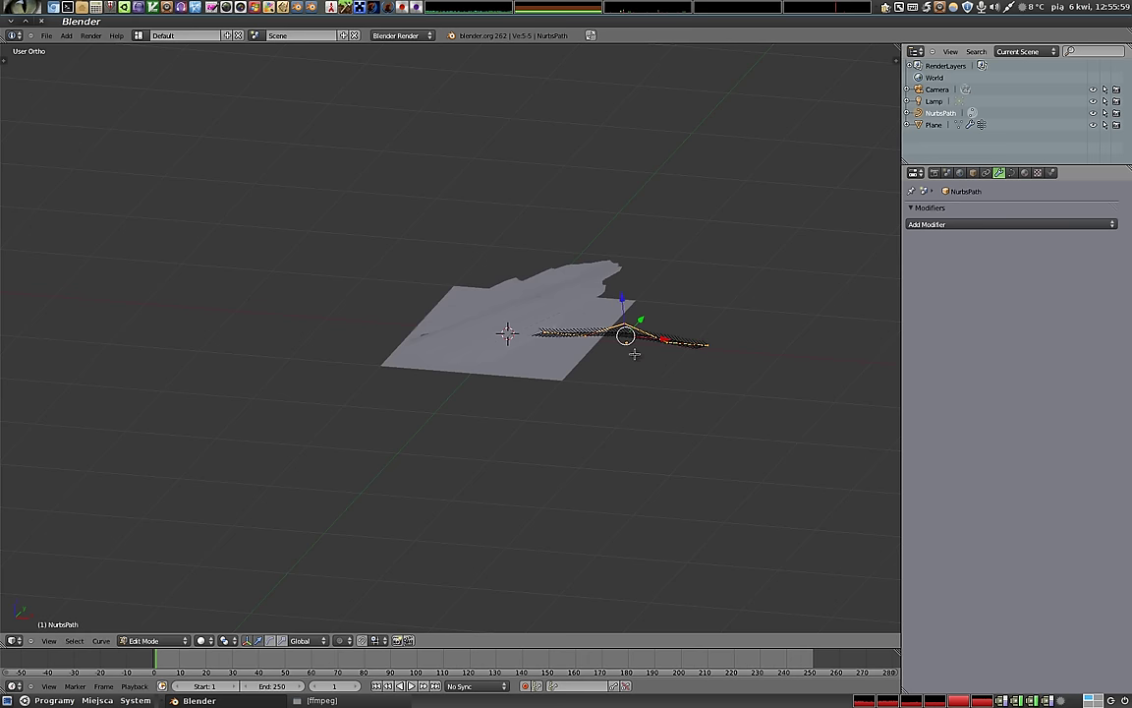
key(g)
key(x)
click(507, 339)
mouse_move(511, 363)
middle_down()
mouse_move(475, 430)
mouse_move(568, 325)
mouse_move(565, 413)
middle_up()
Step: Select the plane and set the Curve modifier's deformation axis to X
key(Tab)
right_click(483, 314)
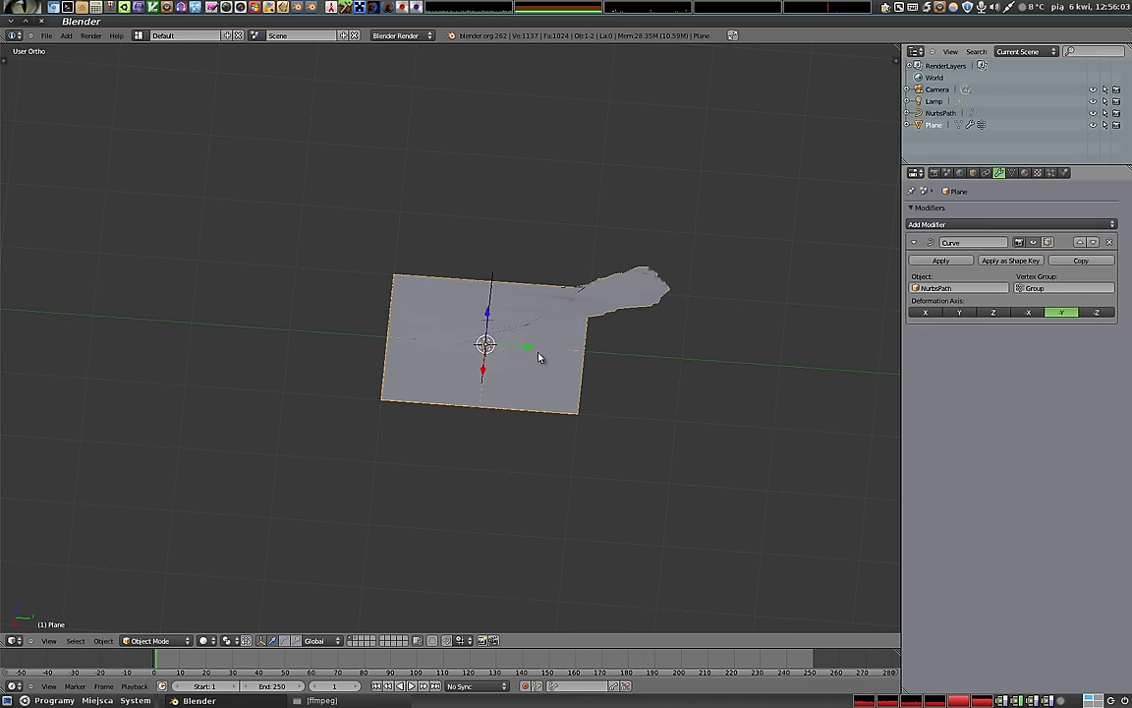
click(925, 312)
mouse_move(793, 353)
middle_down()
mouse_move(645, 371)
mouse_move(403, 349)
mouse_move(399, 391)
mouse_move(503, 412)
mouse_move(464, 344)
mouse_move(526, 348)
mouse_move(531, 366)
mouse_move(517, 365)
middle_up()
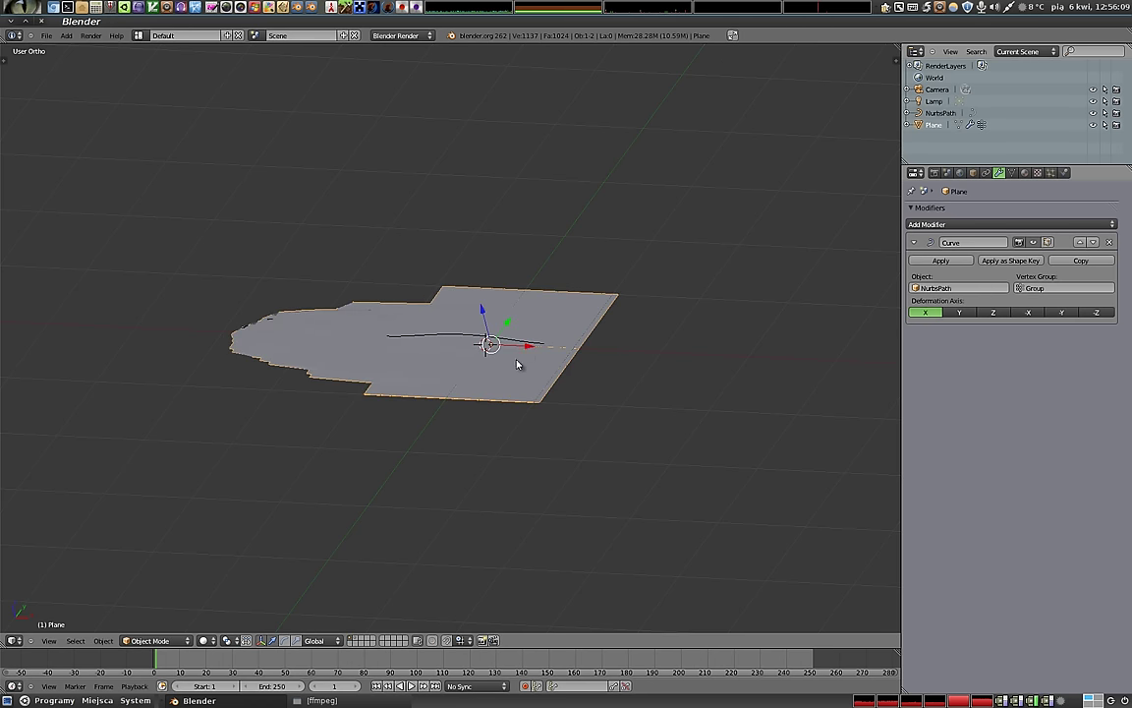
Step: Select the NurbsPath and move its control points along the X axis in Edit Mode
right_click(526, 354)
key(Tab)
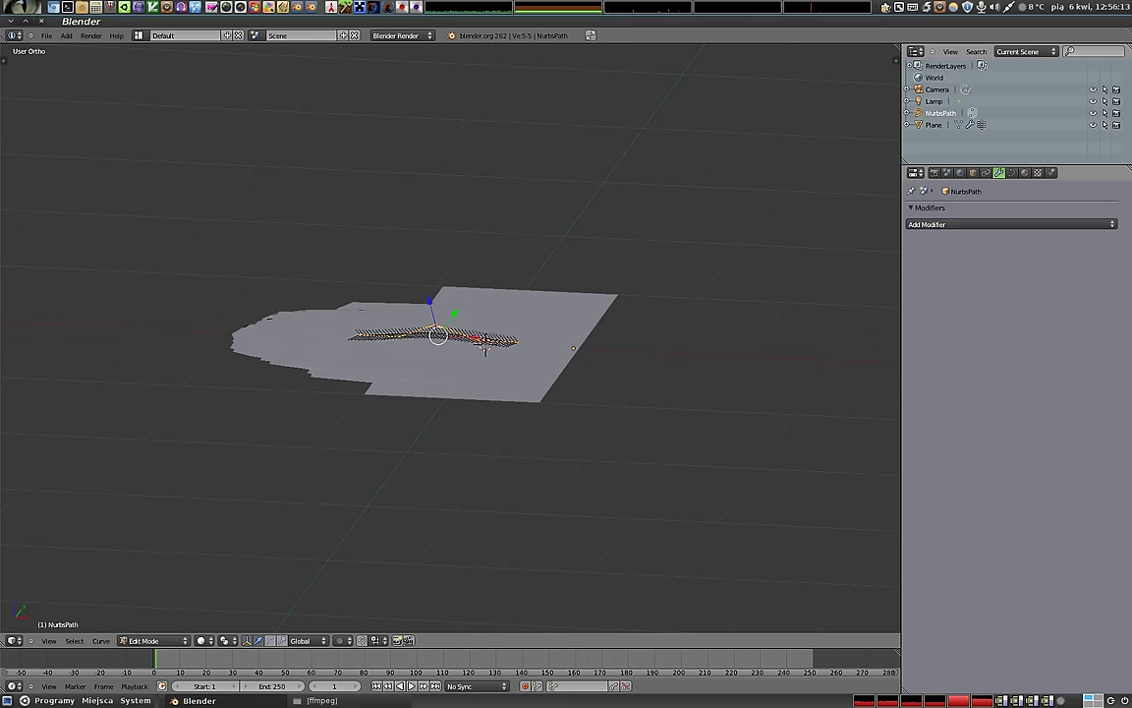
key(g)
key(x)
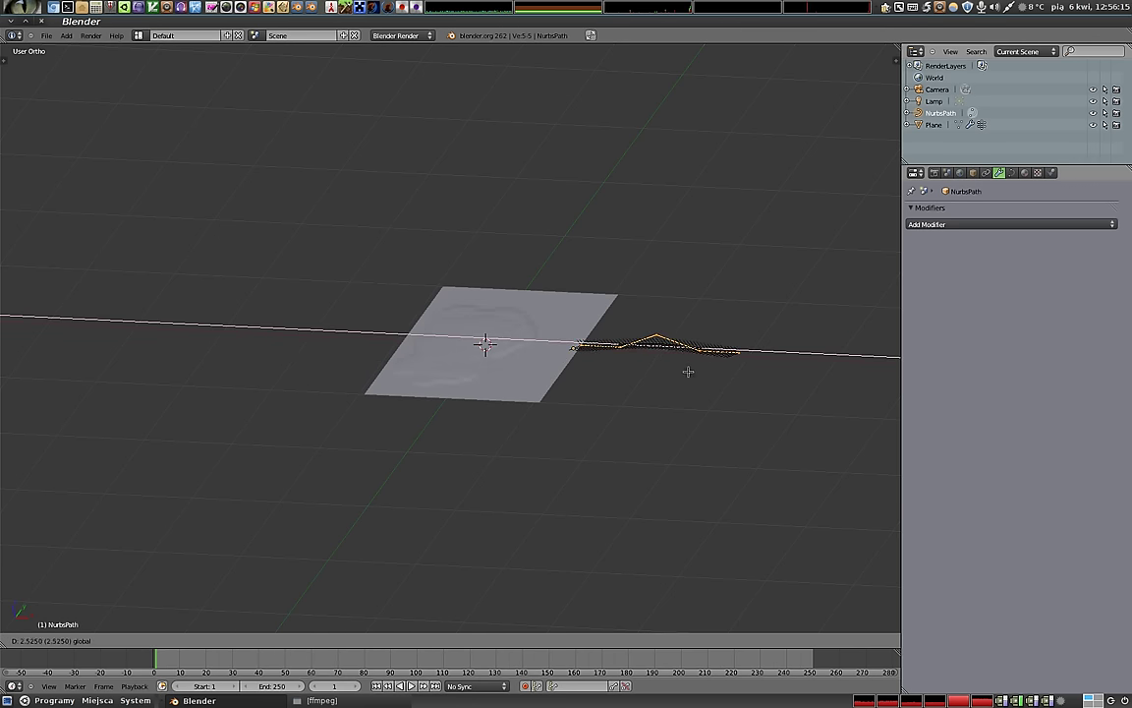
click(688, 371)
mouse_move(688, 372)
middle_down()
mouse_move(480, 442)
mouse_move(479, 346)
mouse_move(518, 362)
mouse_move(569, 351)
middle_up()
scroll(479, 346, up, 5)
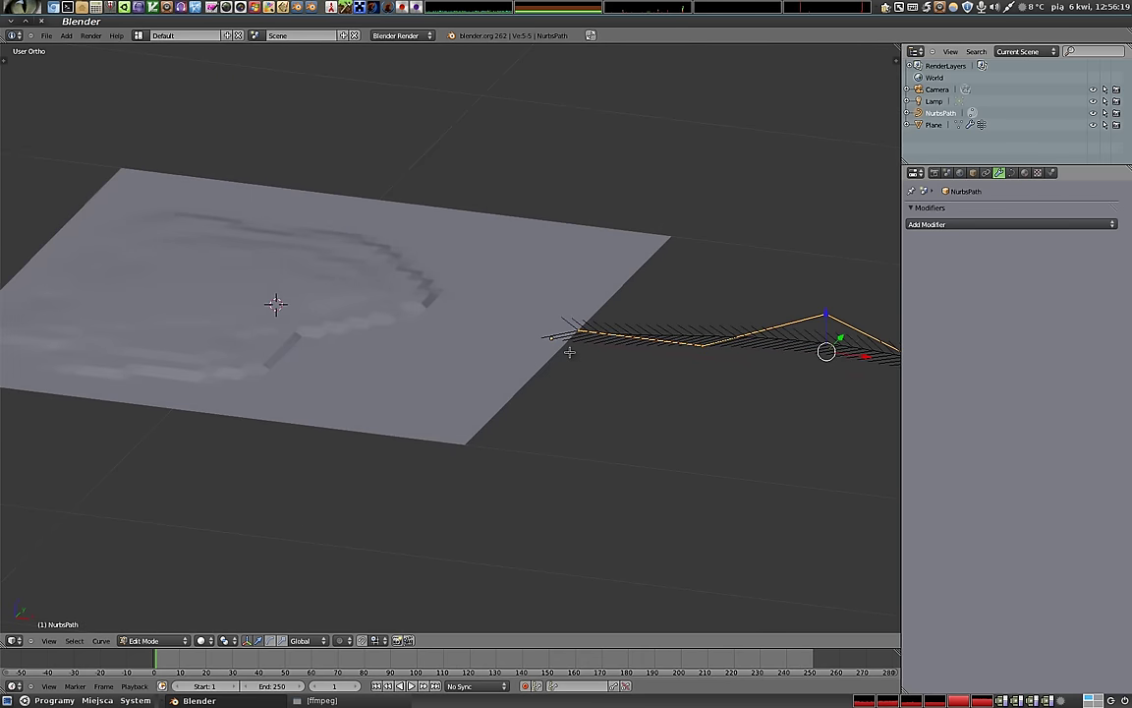
scroll(568, 351, down, 4)
Step: Lower one curve point along Z and nudge another along Y, then reselect the plane
drag(706, 308, 691, 515)
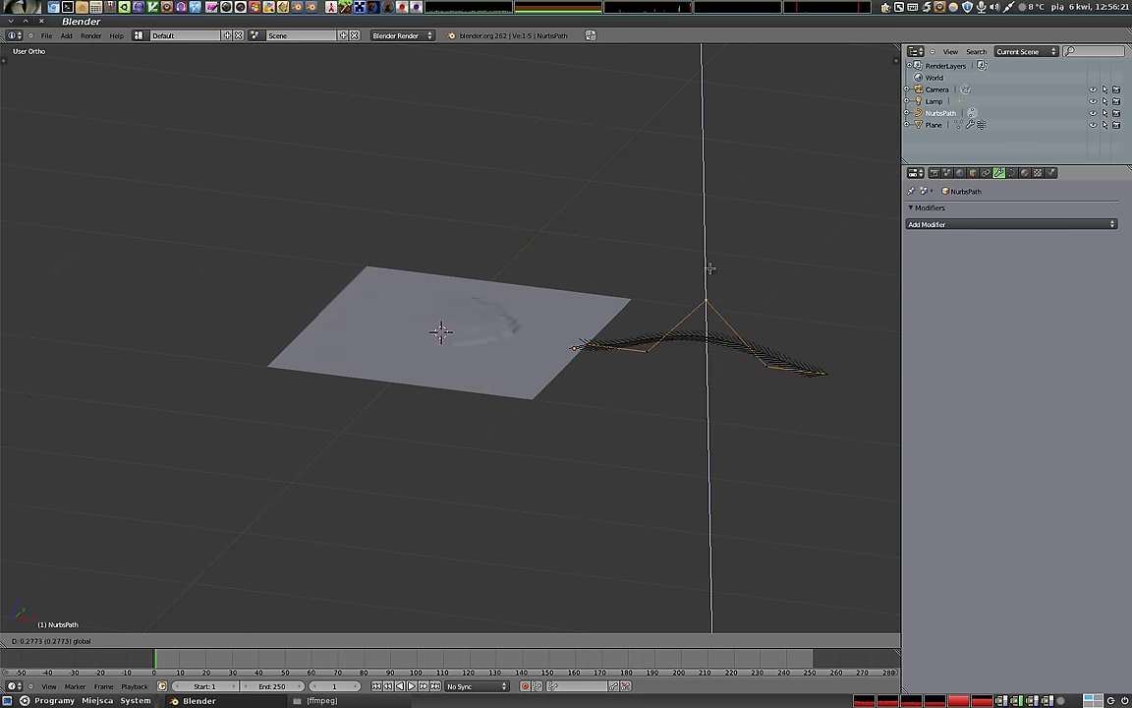
click(691, 514)
right_click(662, 366)
drag(663, 337, 669, 354)
mouse_move(669, 353)
middle_down()
mouse_move(403, 275)
mouse_move(416, 404)
mouse_move(398, 364)
mouse_move(427, 495)
mouse_move(334, 448)
mouse_move(586, 359)
mouse_move(500, 594)
mouse_move(505, 445)
mouse_move(439, 523)
mouse_move(431, 384)
middle_up()
key(Tab)
right_click(398, 365)
Step: Add a Subdivision Surface modifier to the plane and start painting a lower-left weight blob
key(ctrl+1)
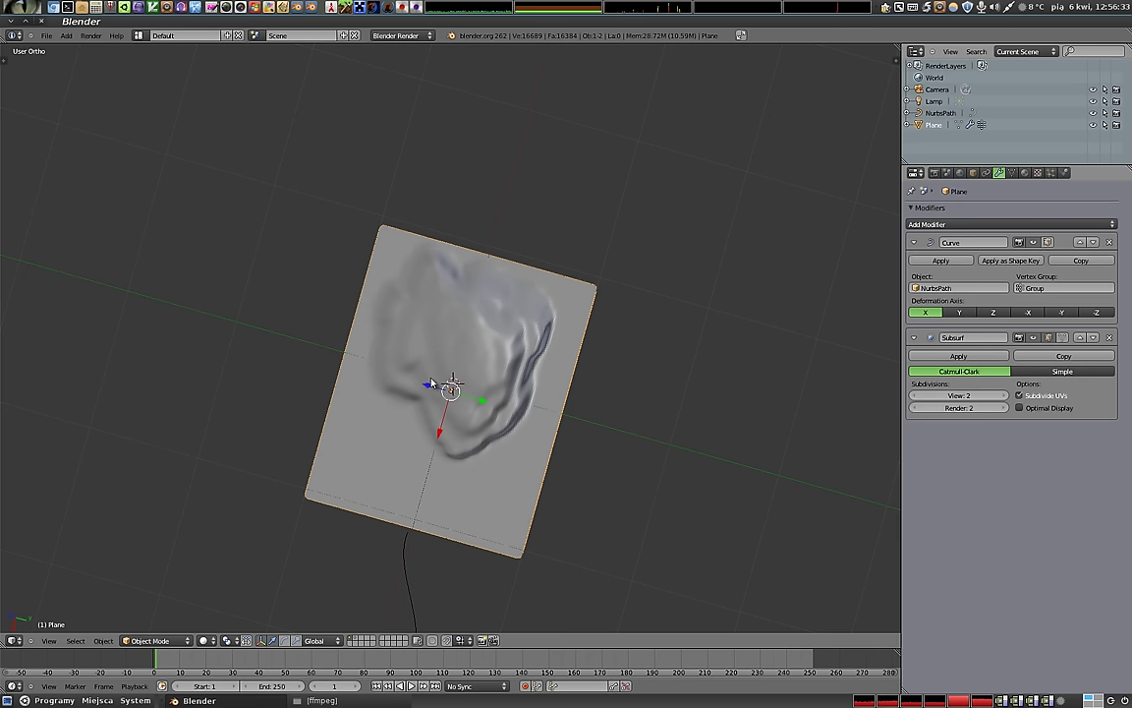
mouse_move(452, 339)
middle_down()
mouse_move(472, 354)
mouse_move(490, 318)
mouse_move(450, 311)
mouse_move(587, 378)
middle_up()
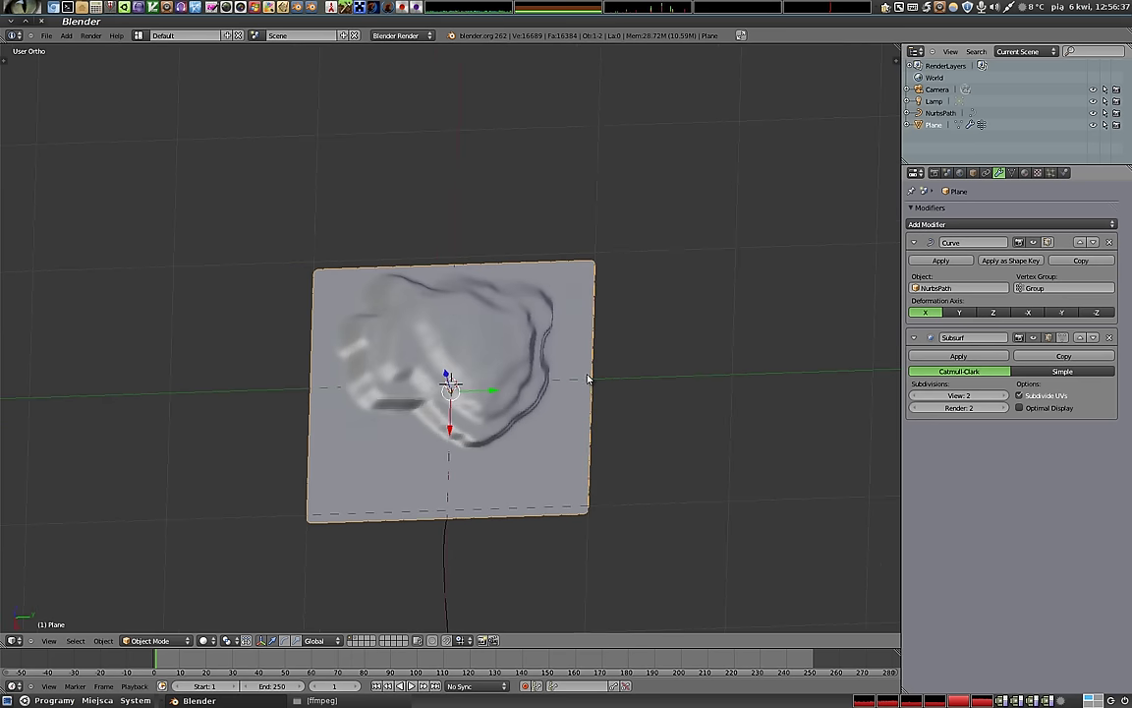
key(ctrl+Tab)
mouse_move(367, 463)
mouse_down()
mouse_move(371, 435)
mouse_move(393, 472)
mouse_move(406, 463)
mouse_up()
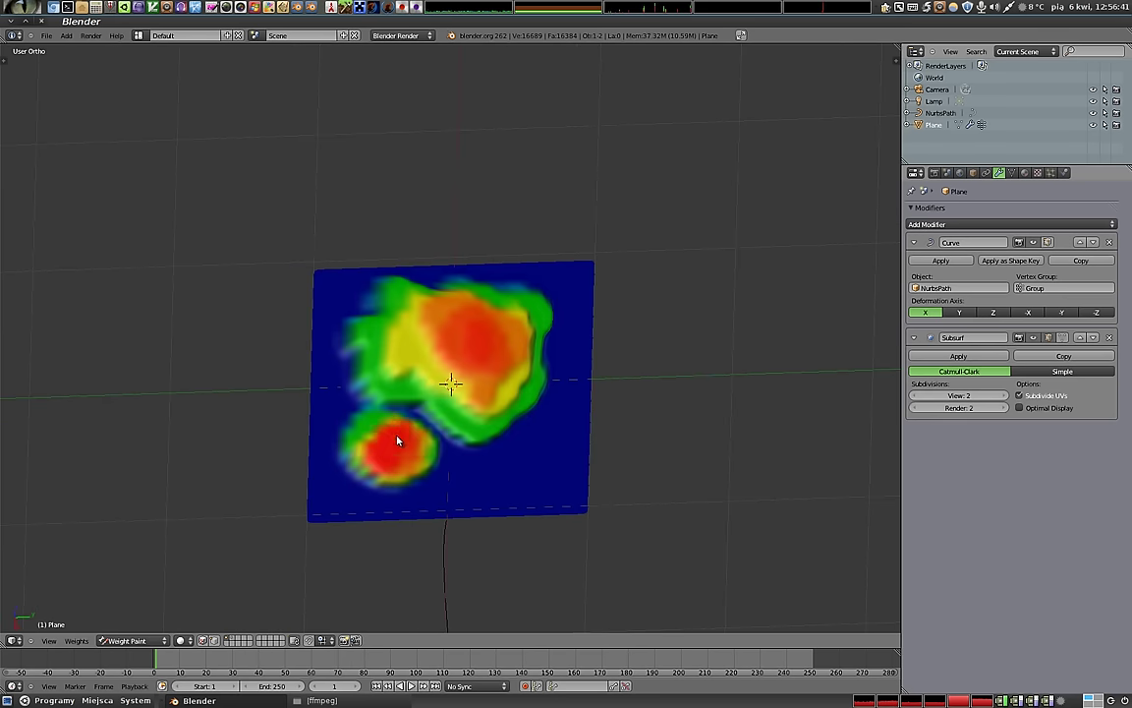
Step: Paint new weight blobs at the plane's upper-right and near its lower-left edge
mouse_move(470, 472)
middle_down()
mouse_move(526, 397)
mouse_move(538, 431)
mouse_move(576, 353)
middle_up()
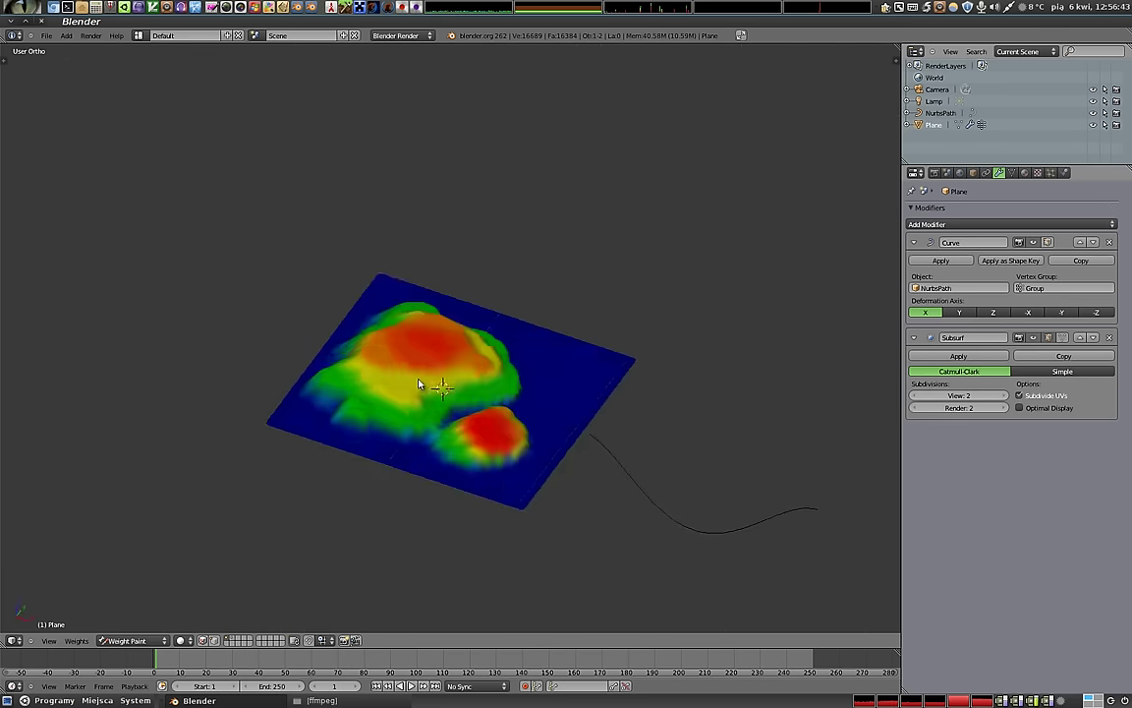
mouse_move(576, 354)
mouse_down()
mouse_move(519, 340)
mouse_move(571, 369)
mouse_move(561, 339)
mouse_move(583, 347)
mouse_move(417, 309)
mouse_move(455, 292)
mouse_move(341, 298)
mouse_up()
drag(358, 422, 320, 432)
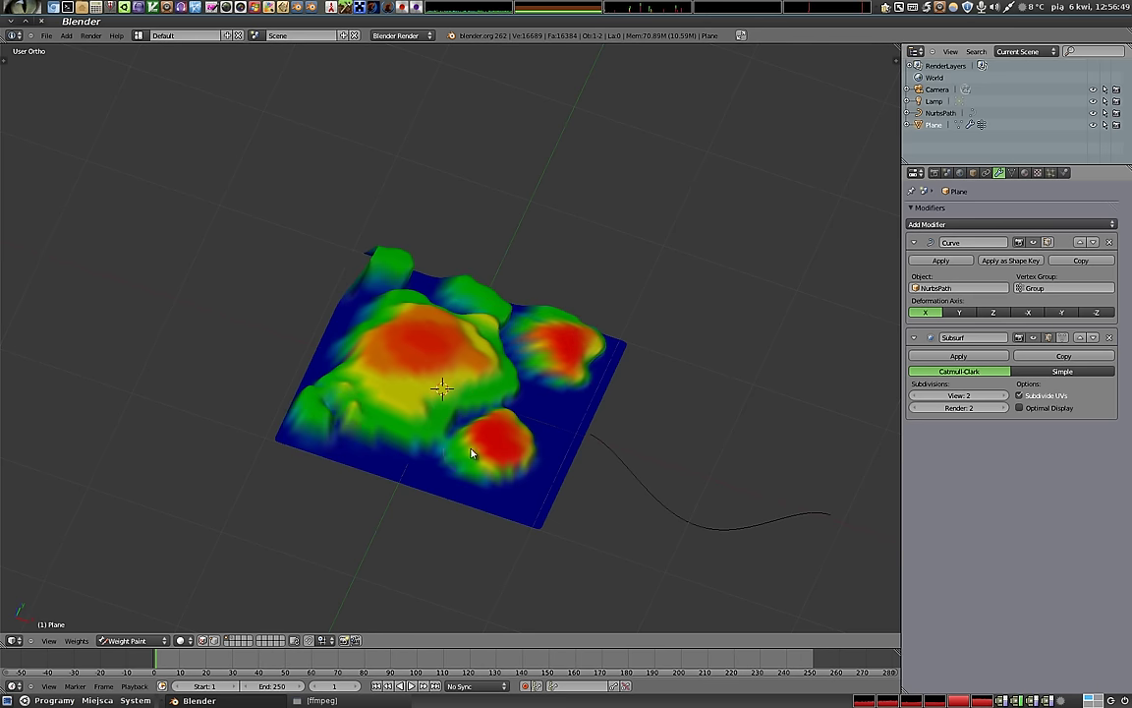
mouse_move(420, 314)
middle_down()
mouse_move(378, 424)
mouse_move(421, 350)
middle_up()
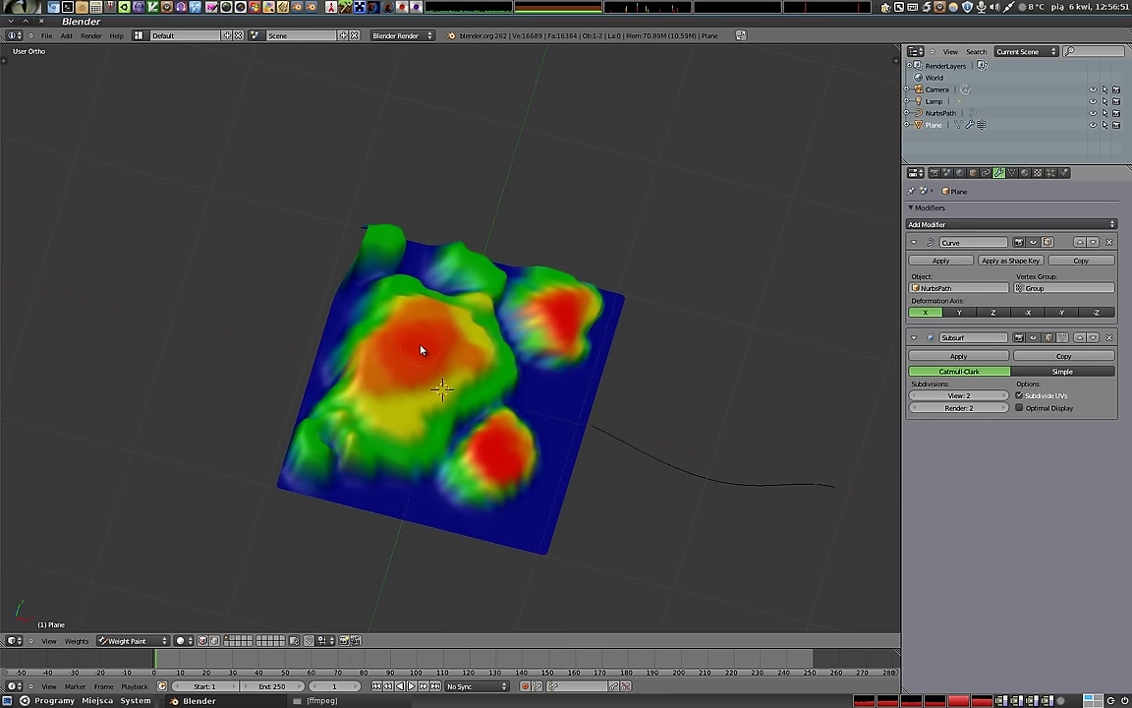
shift+click(450, 345)
Step: Return the plane to Object Mode to view the finished hilly terrain, then restore the ffmpeg window
key(Escape)
key(Tab)
middle_drag(431, 366, 475, 361)
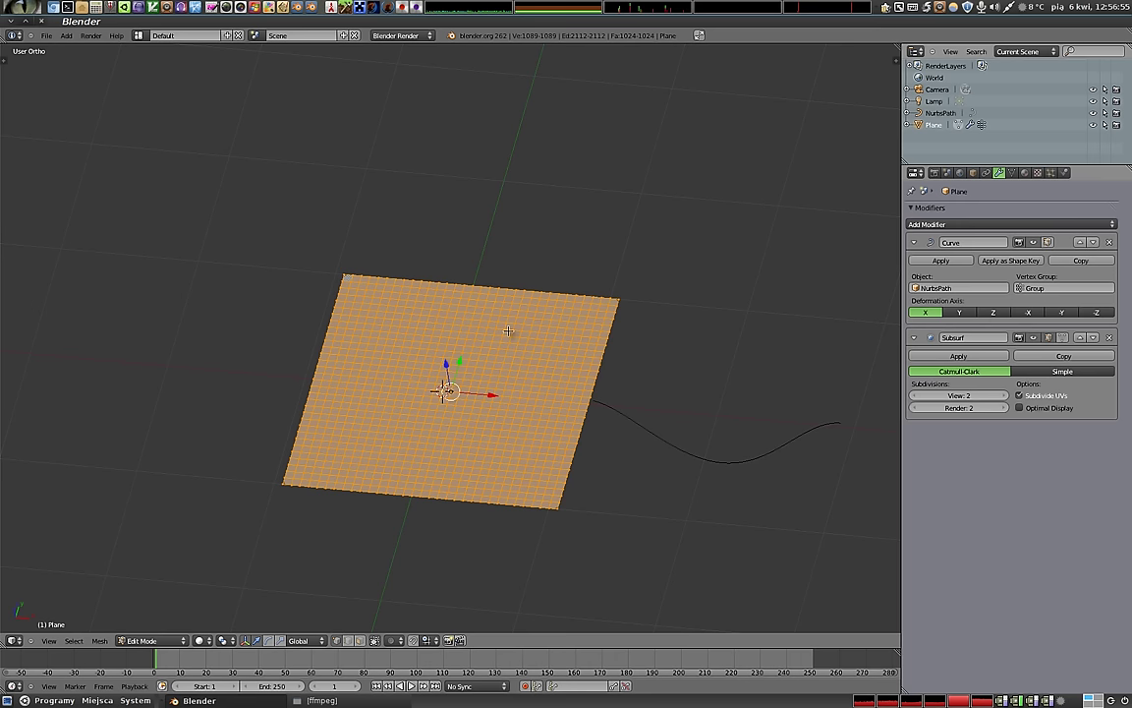
key(Tab)
mouse_move(527, 389)
middle_down()
mouse_move(523, 420)
mouse_move(385, 303)
mouse_move(581, 417)
middle_up()
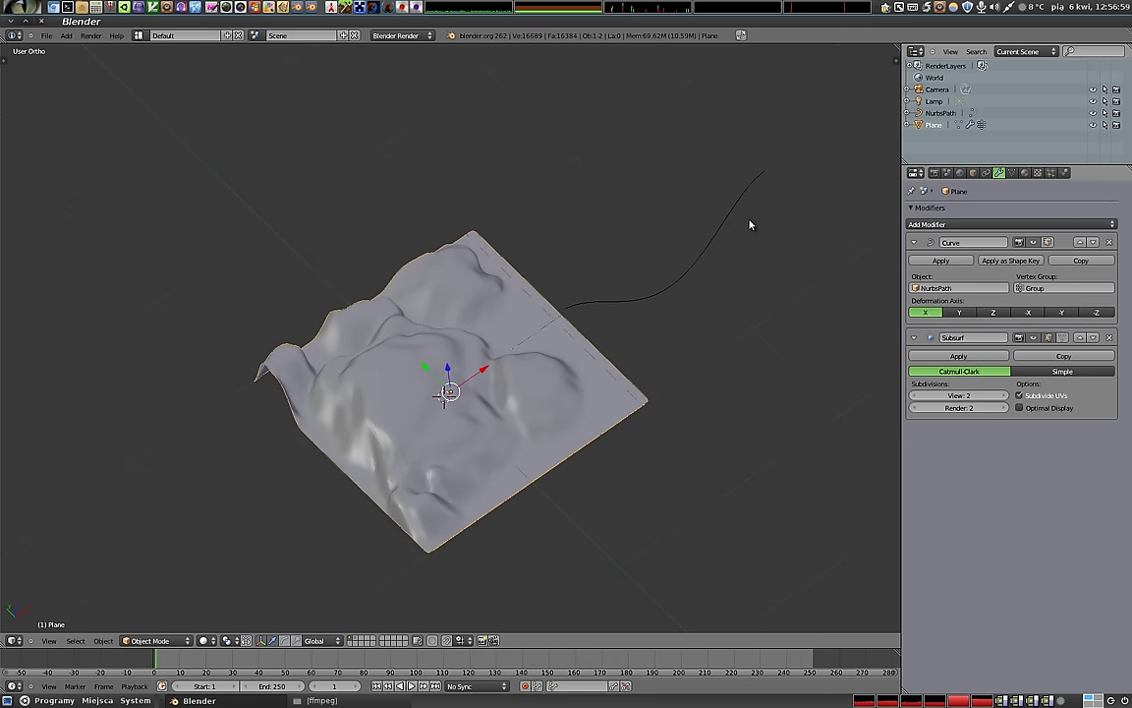
mouse_move(610, 314)
middle_down()
mouse_move(493, 536)
mouse_move(381, 341)
mouse_move(453, 520)
mouse_move(549, 351)
middle_up()
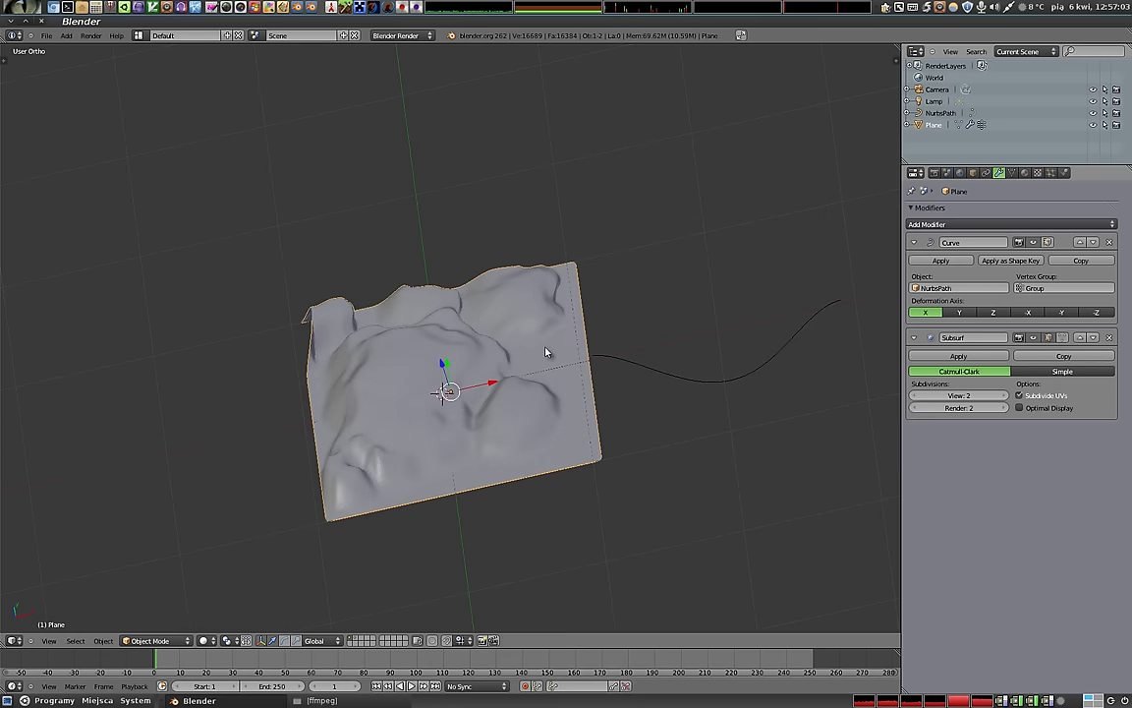
click(335, 701)
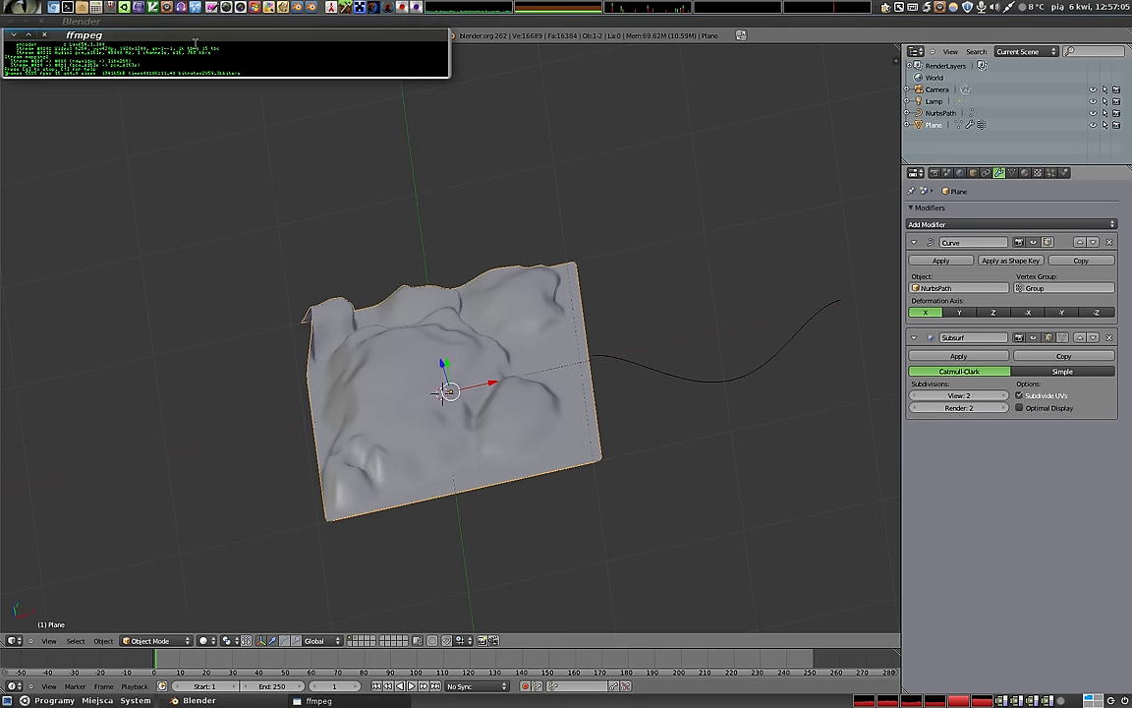